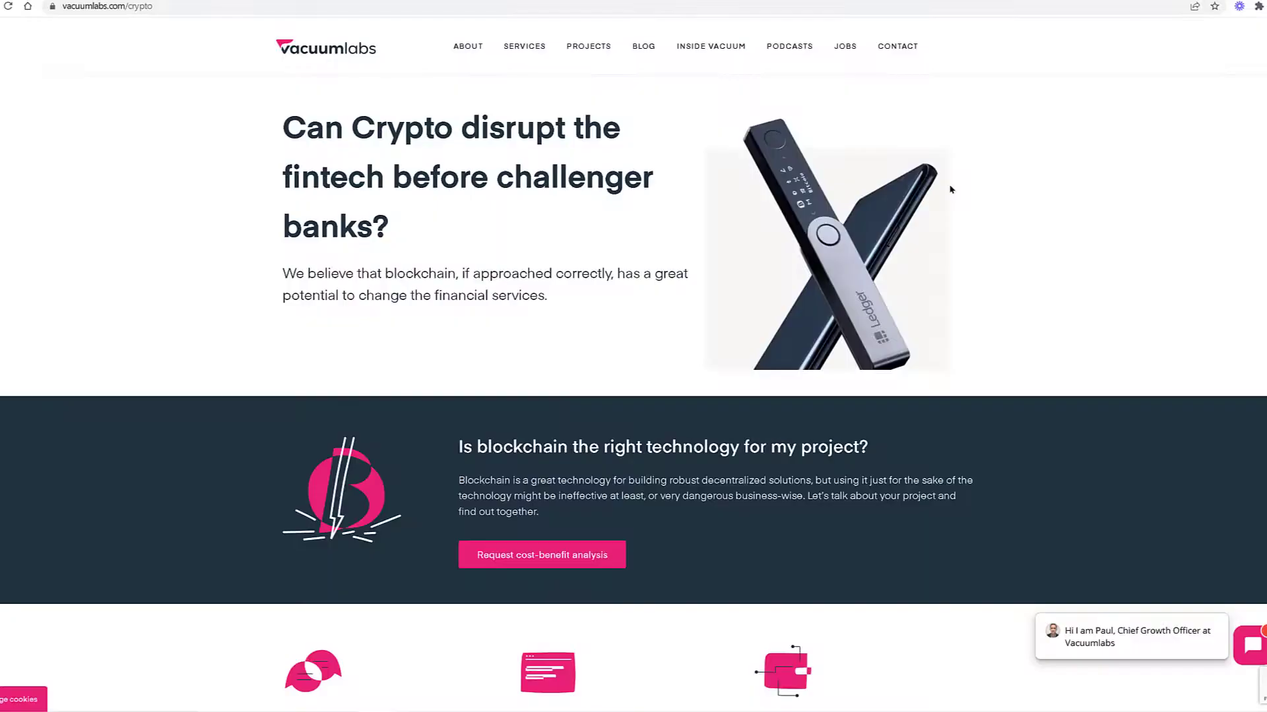
Read through the terms and conditions and accept them
{"action": "scroll", "coordinate": [950, 190], "scroll_direction": "down", "scroll_amount": 7}
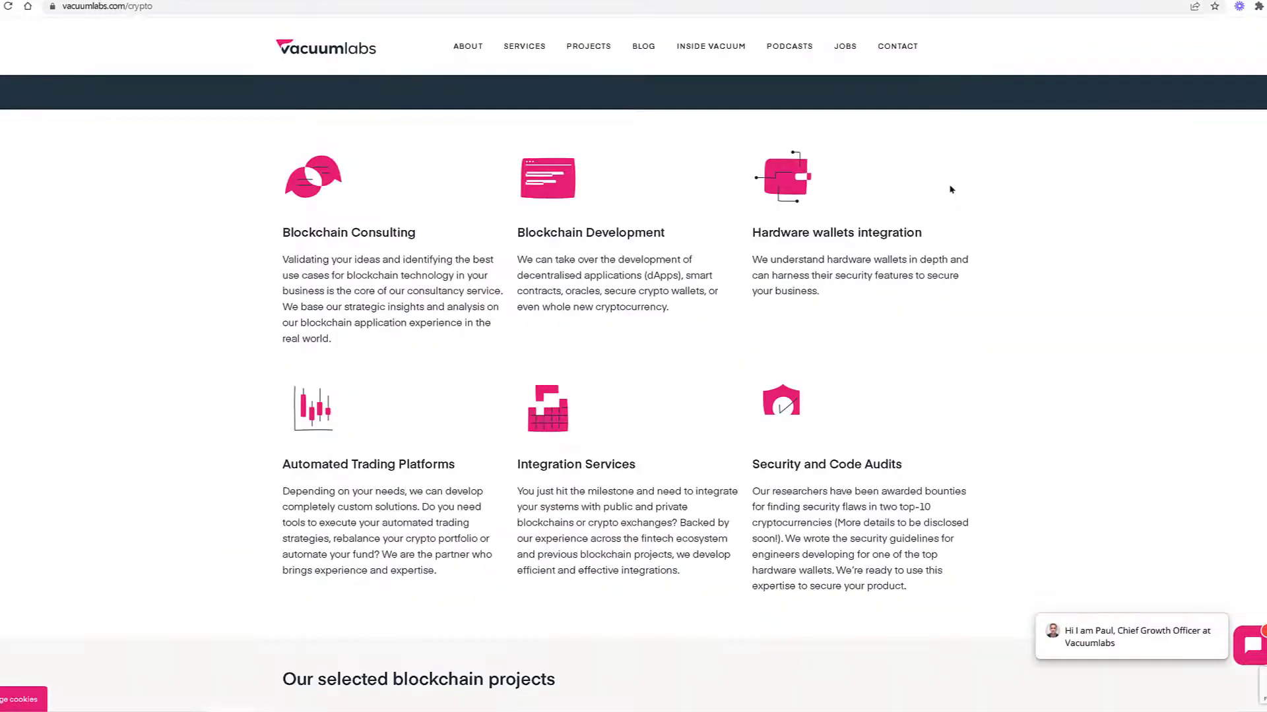
{"action": "scroll", "coordinate": [950, 189], "scroll_direction": "down", "scroll_amount": 7}
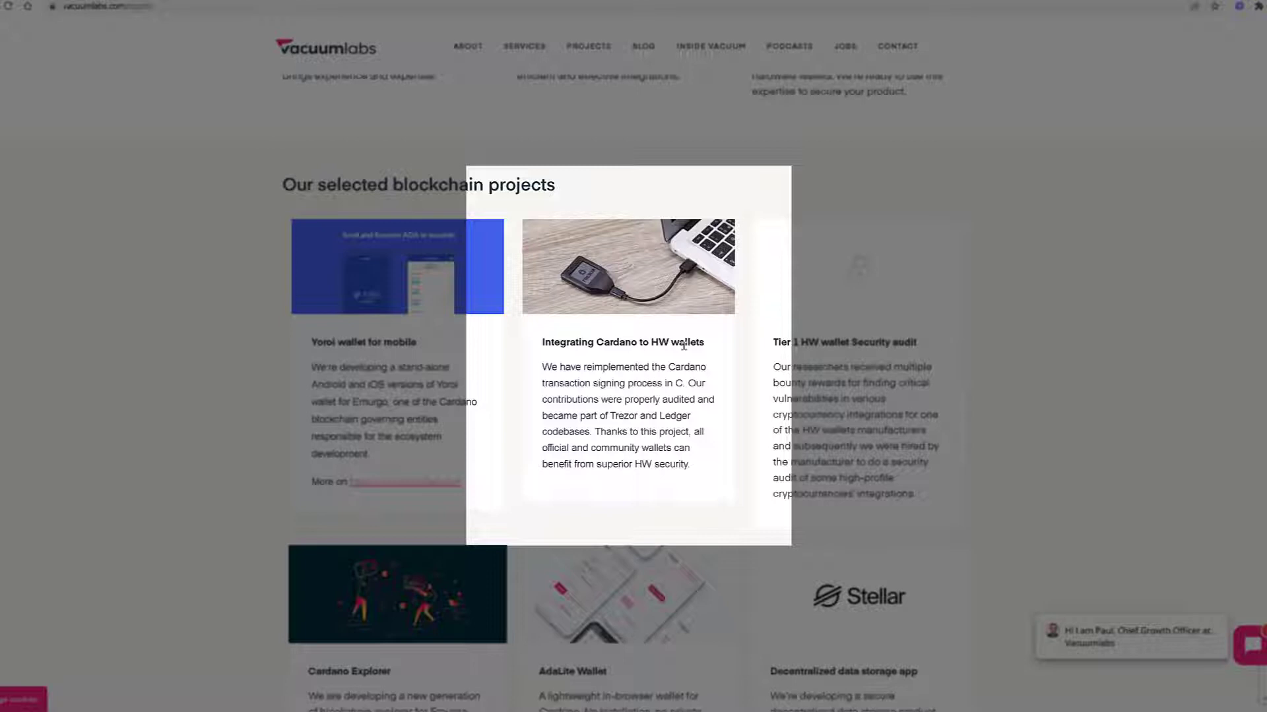
{"action": "scroll", "coordinate": [990, 359], "scroll_direction": "down", "scroll_amount": 3}
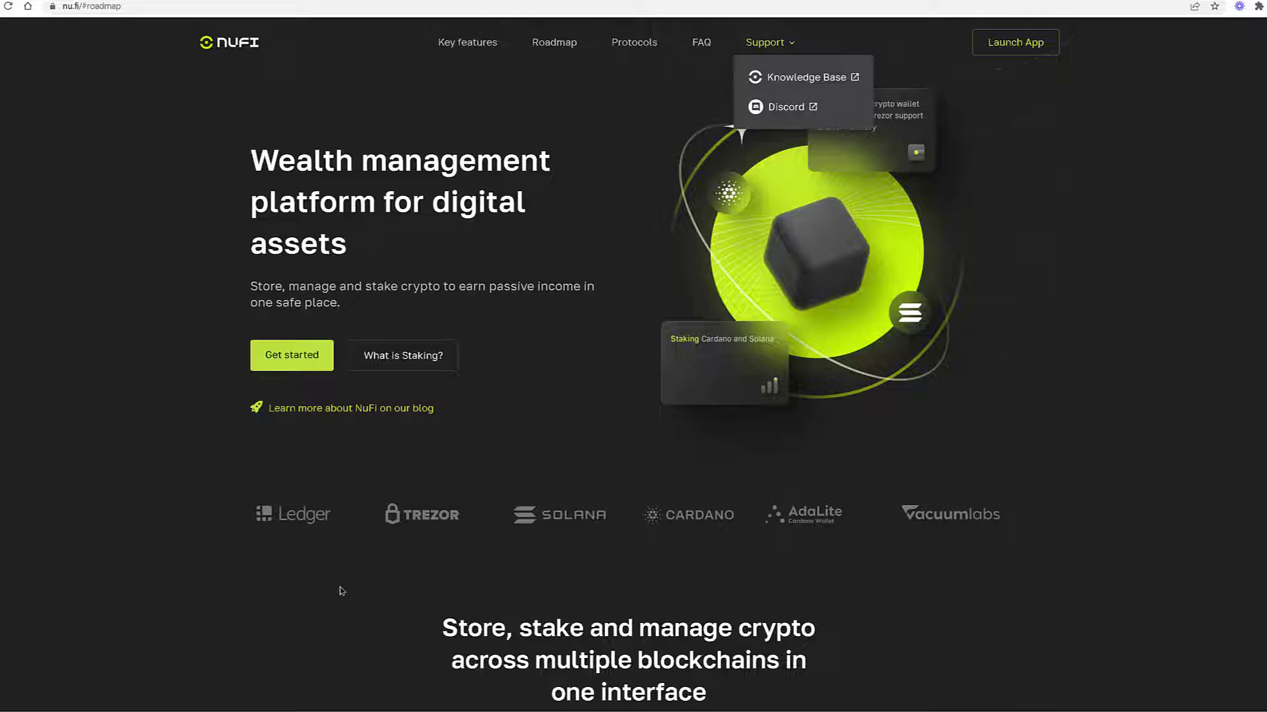
{"action": "scroll", "coordinate": [474, 509], "scroll_direction": "down", "scroll_amount": 15}
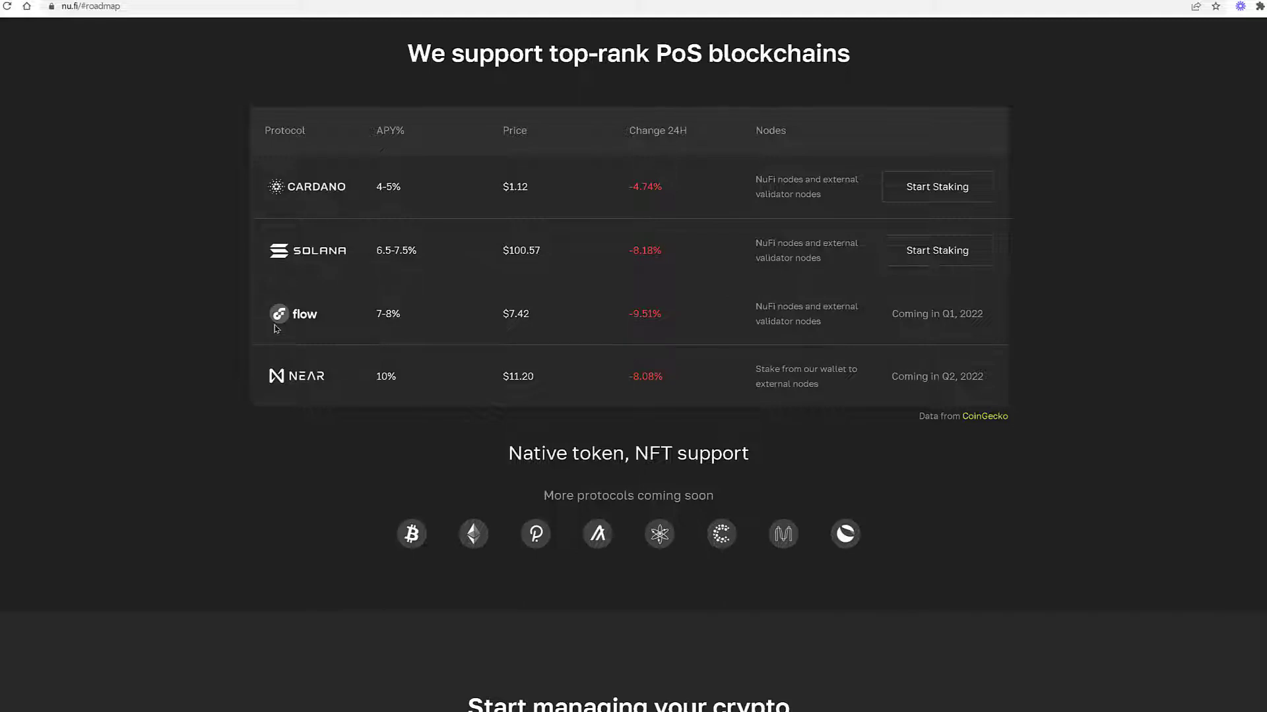
{"action": "scroll", "coordinate": [1038, 296], "scroll_direction": "down", "scroll_amount": 2}
{"action": "scroll", "coordinate": [1038, 297], "scroll_direction": "up", "scroll_amount": 20}
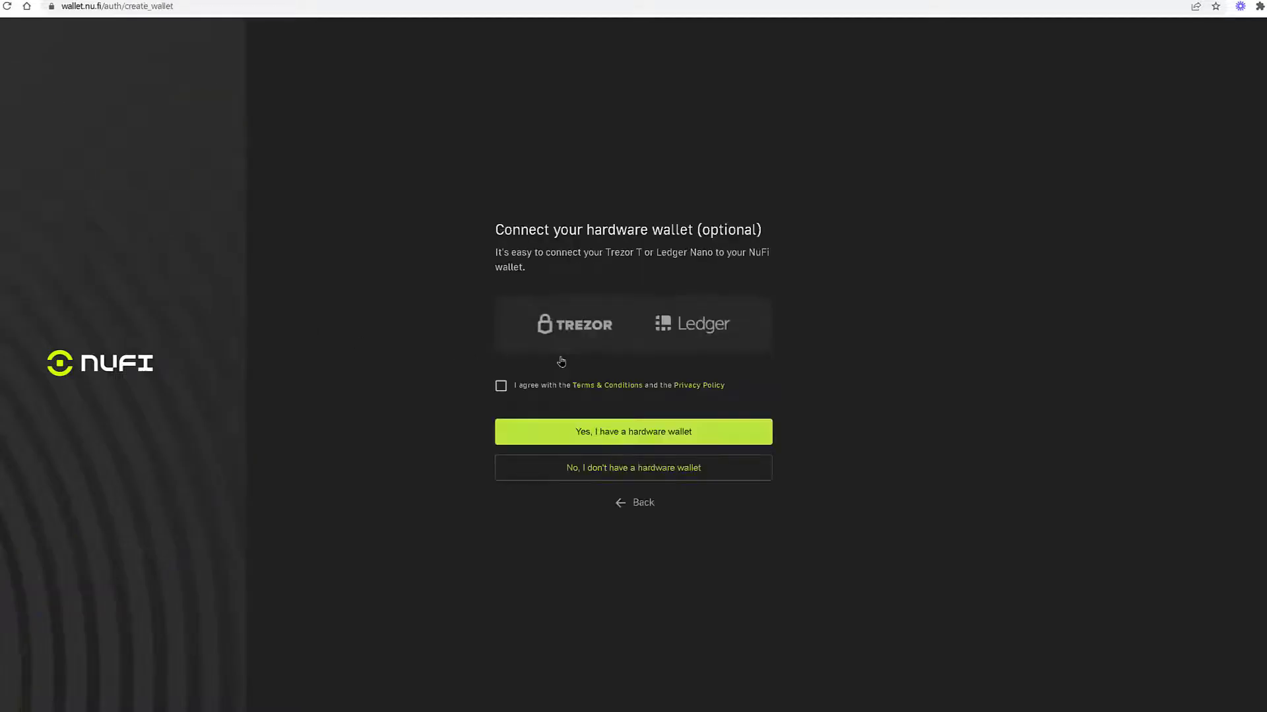
{"action": "left_click", "coordinate": [501, 386]}
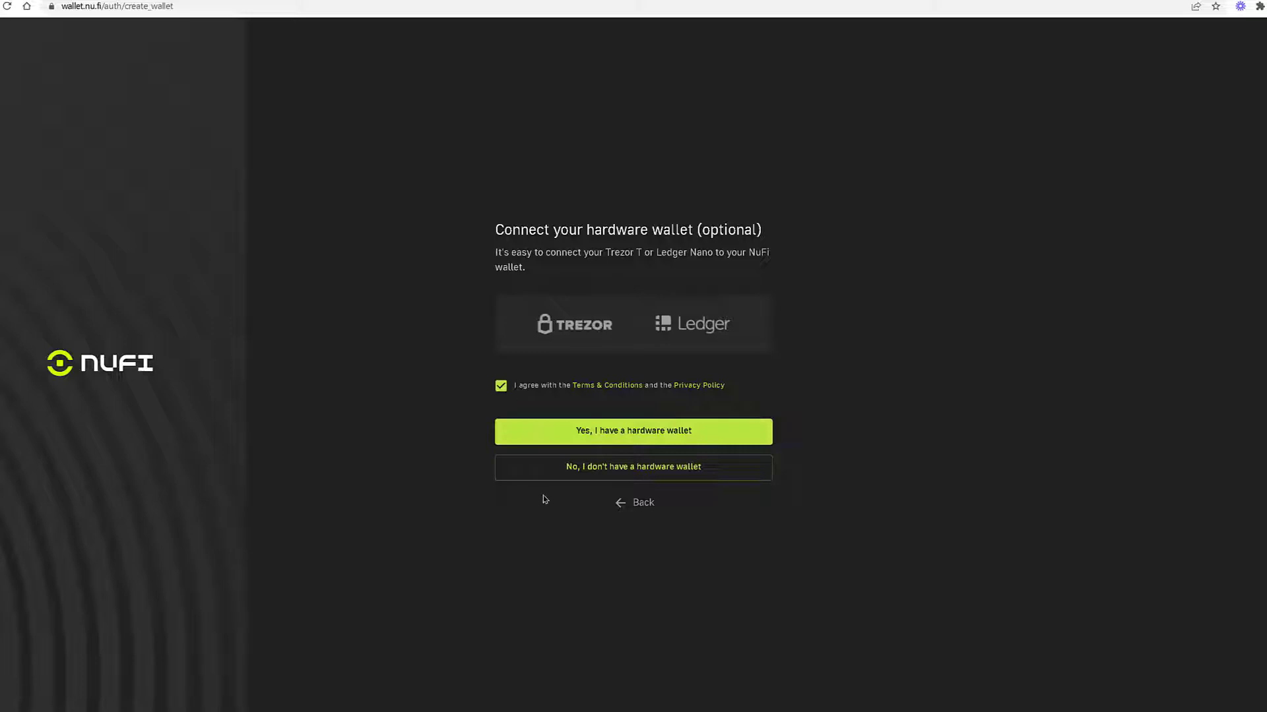
Choose to continue without a hardware wallet and name the wallet 'myfinalwallet'
{"action": "left_click", "coordinate": [534, 467]}
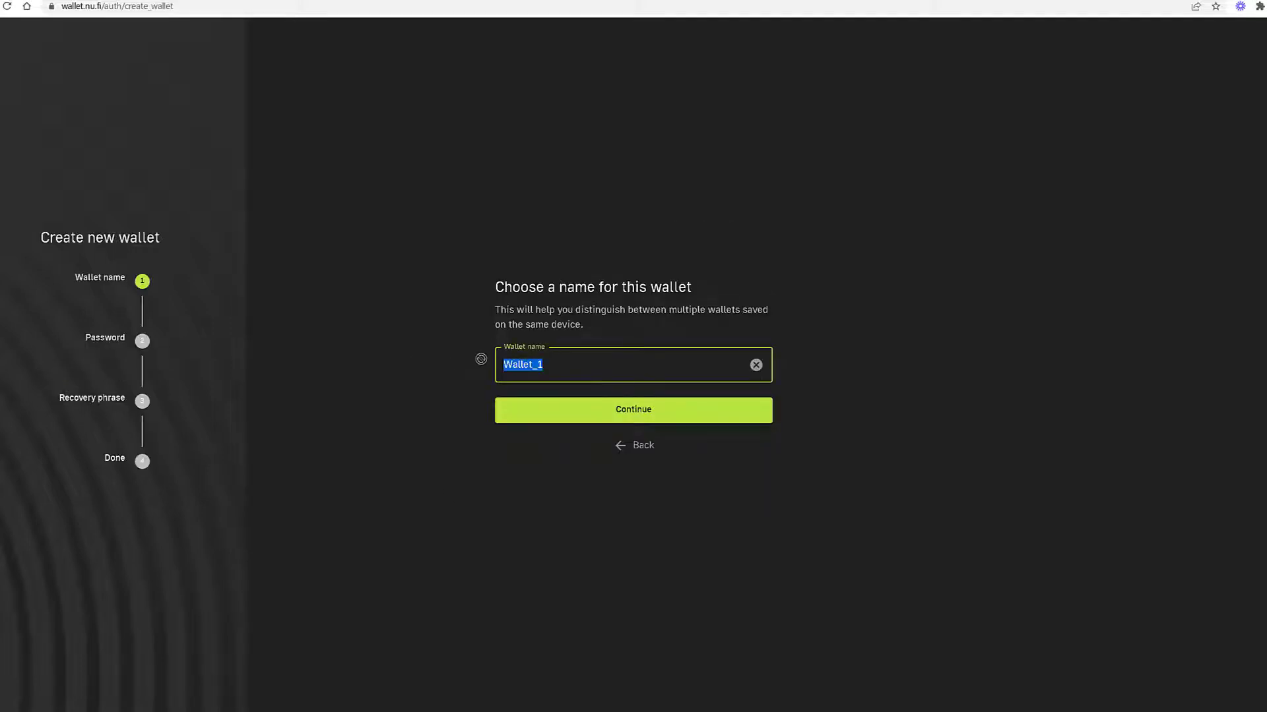
{"action": "type", "text": "myfinalwallet"}
{"action": "left_click", "coordinate": [643, 416]}
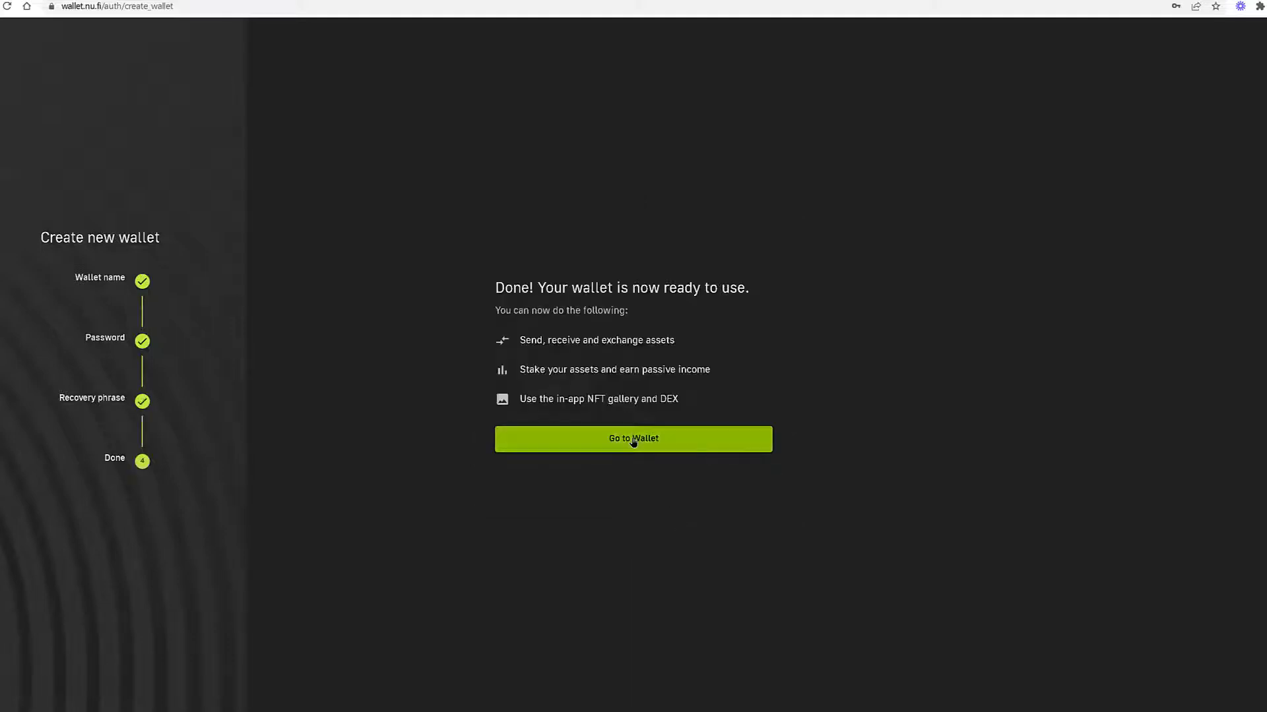
Enter the new wallet, review its ADA_1 and SOL_1 accounts, then go to Staking
{"action": "left_click", "coordinate": [633, 442]}
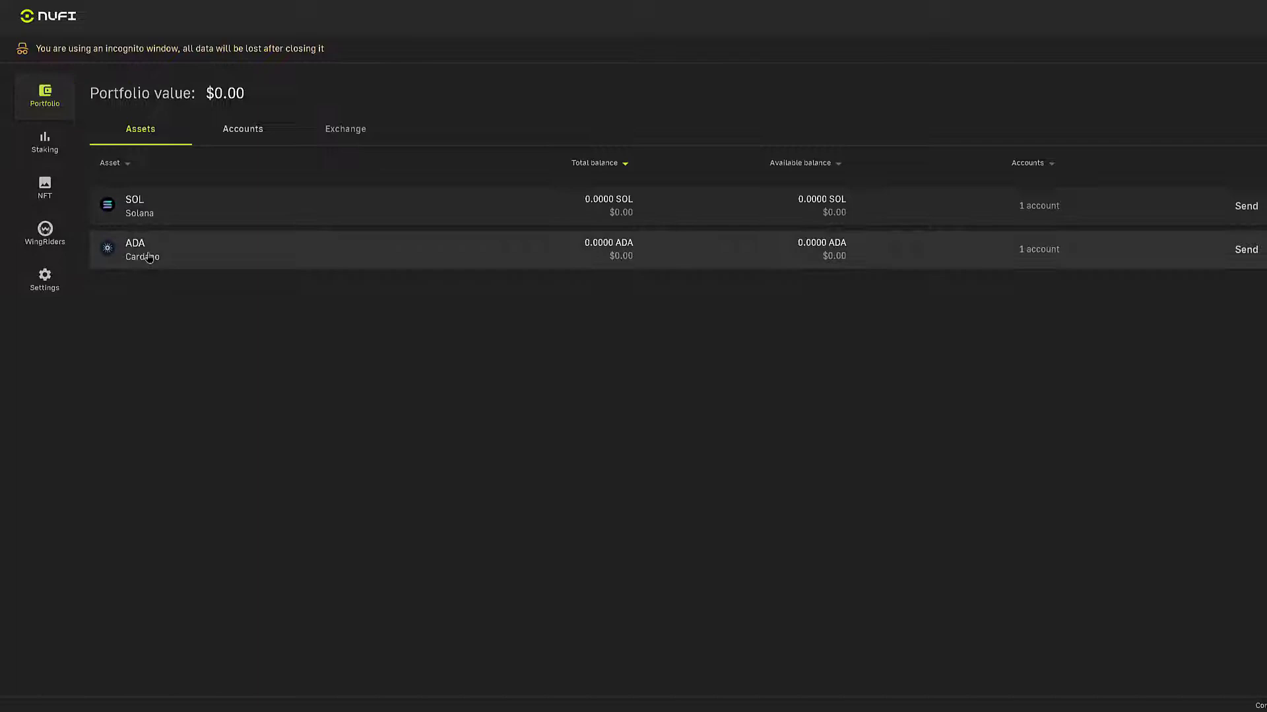
{"action": "left_click", "coordinate": [249, 134]}
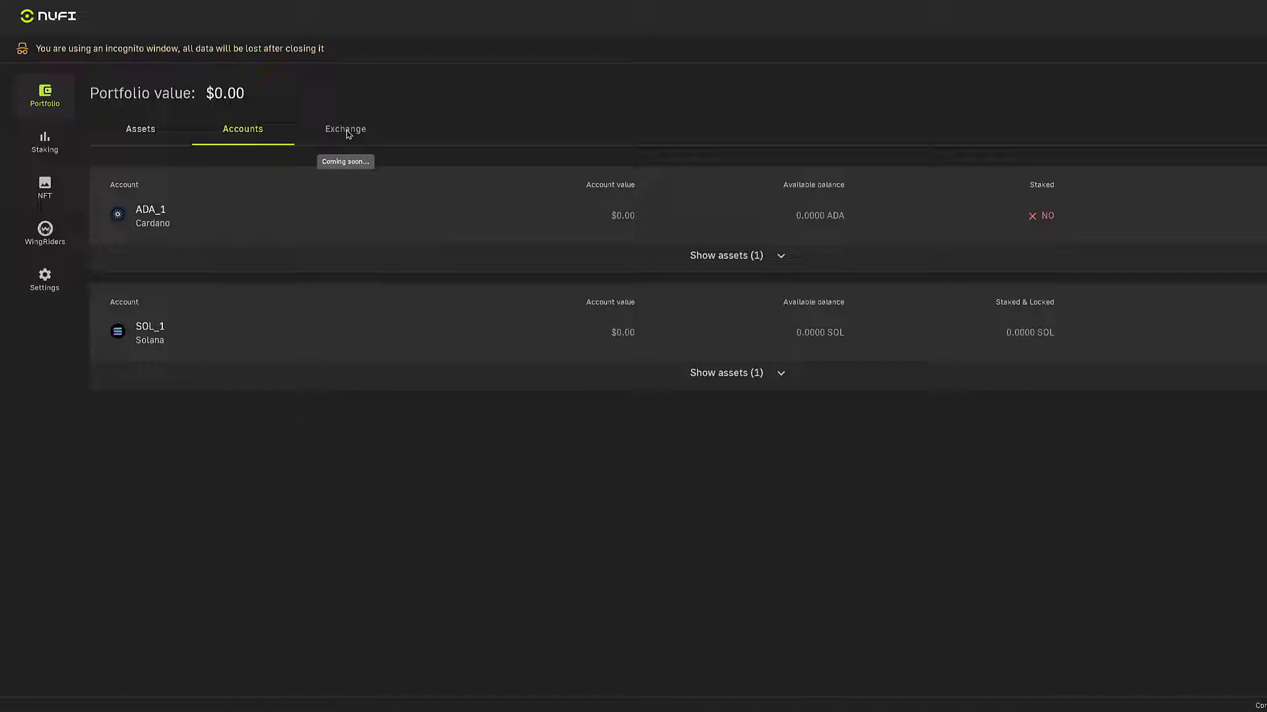
{"action": "left_click", "coordinate": [45, 140]}
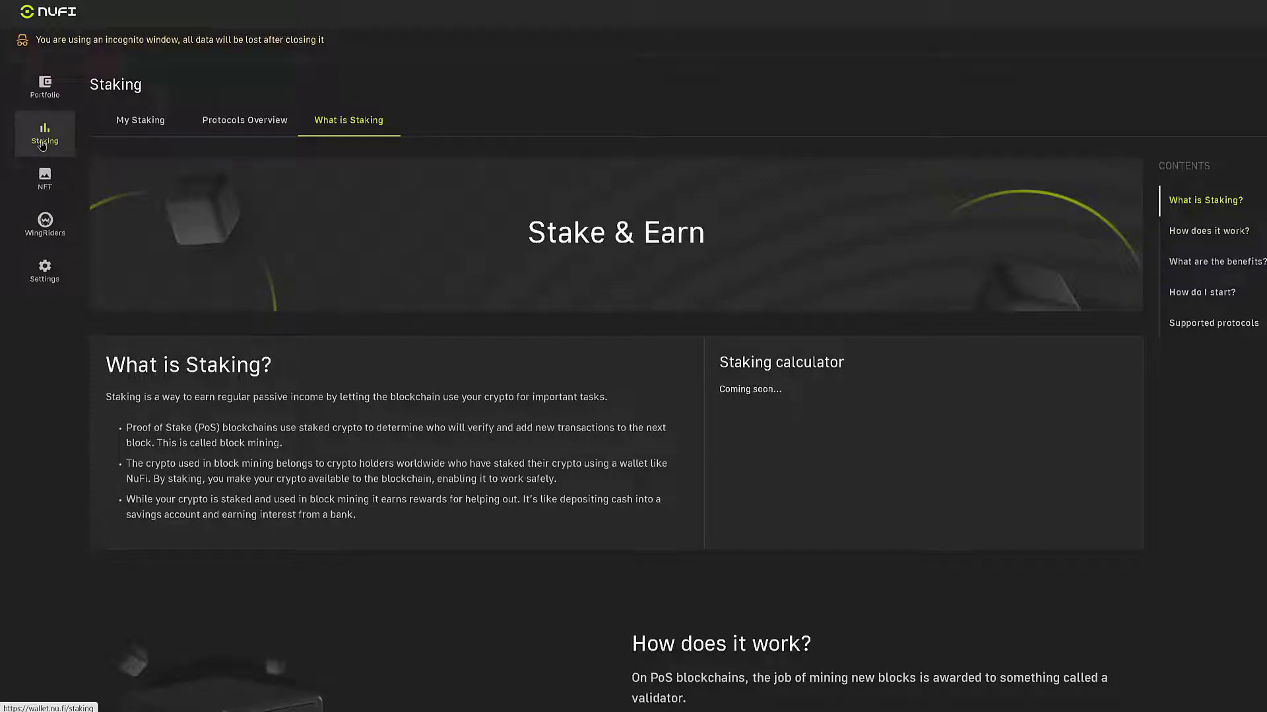
Browse the What is Staking page, the NFT gallery and the WingRiders page
{"action": "scroll", "coordinate": [471, 306], "scroll_direction": "down", "scroll_amount": 5}
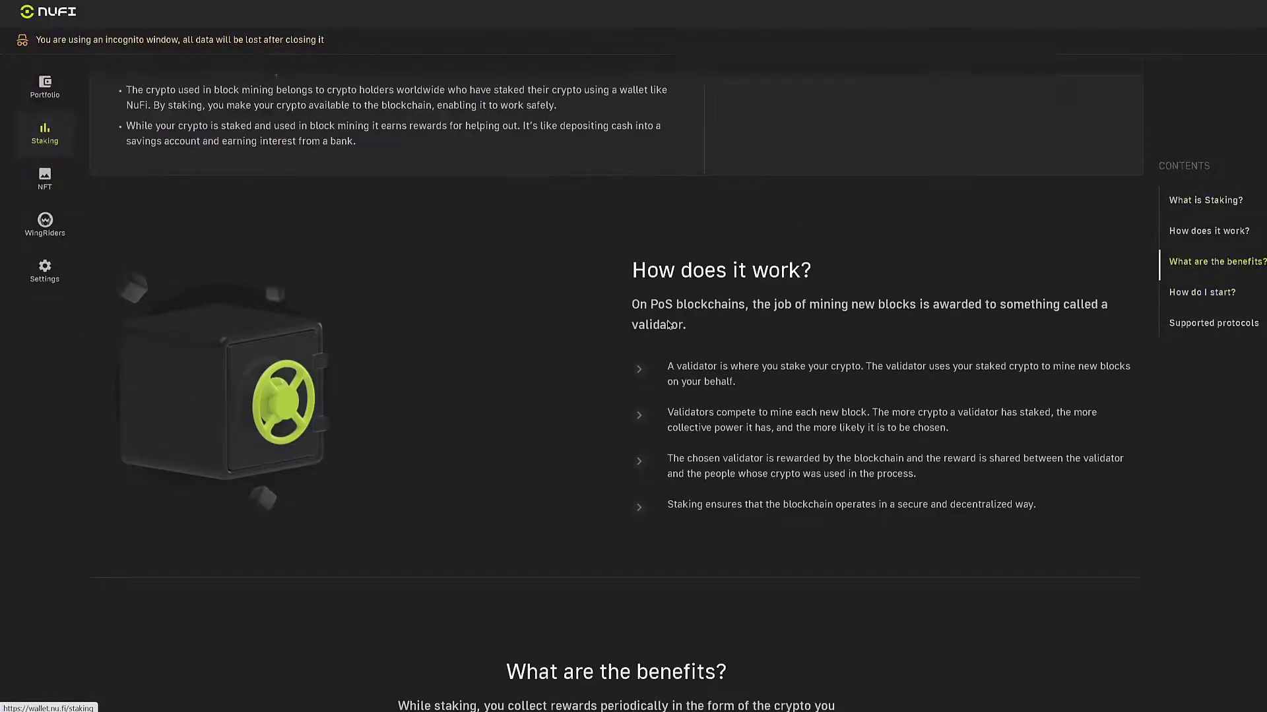
{"action": "scroll", "coordinate": [670, 325], "scroll_direction": "up", "scroll_amount": 5}
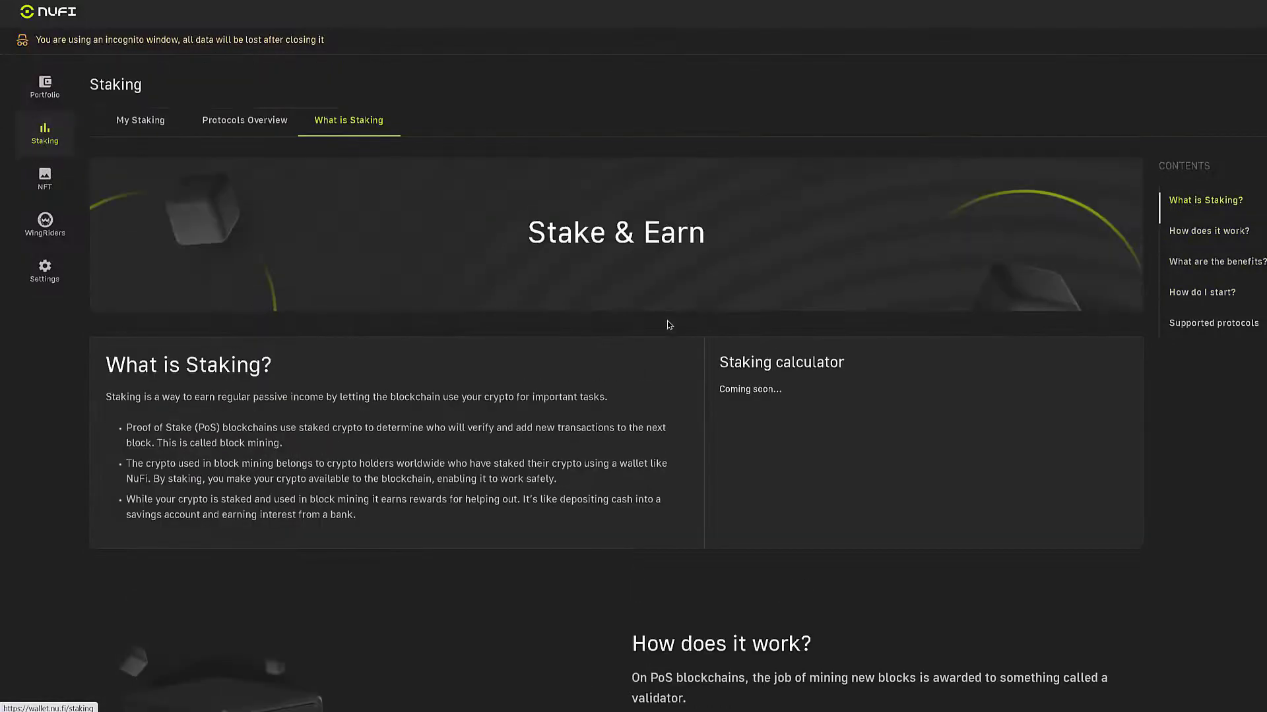
{"action": "left_click", "coordinate": [50, 182]}
{"action": "left_click", "coordinate": [42, 253]}
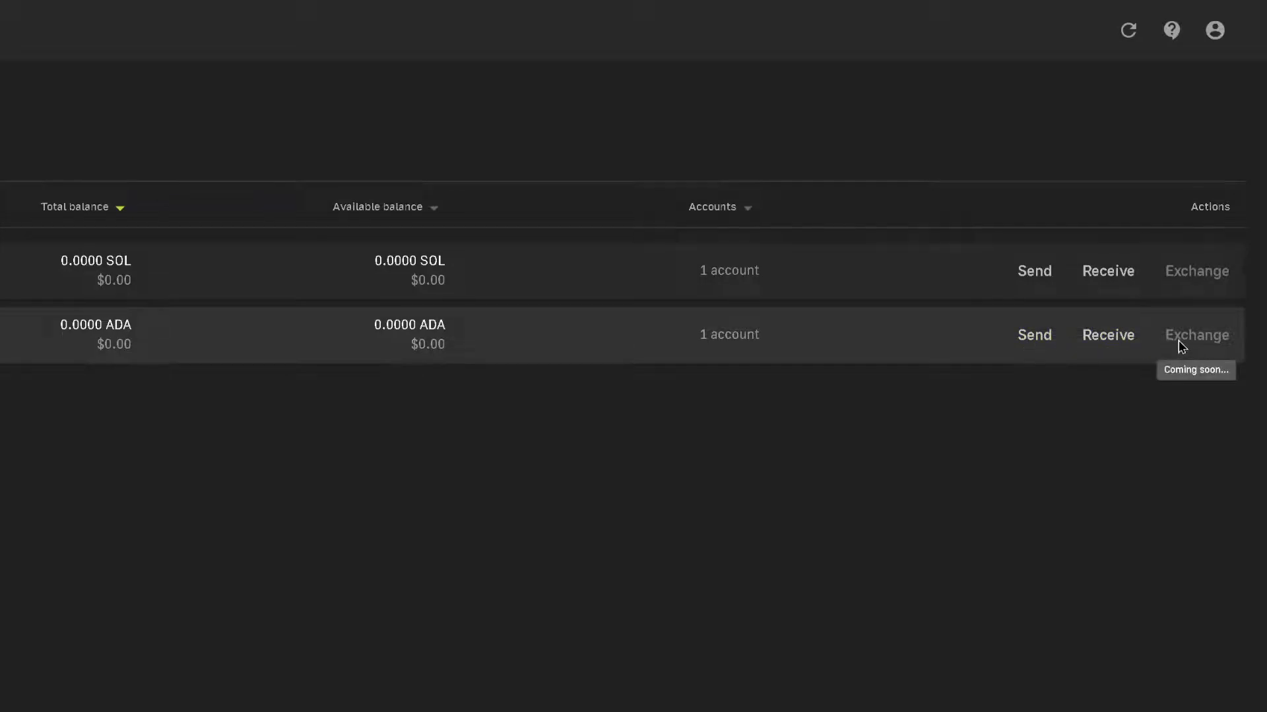
Show the ADA receive panel and copy the ADA_1 Cardano receiving address
{"action": "left_click", "coordinate": [1122, 340]}
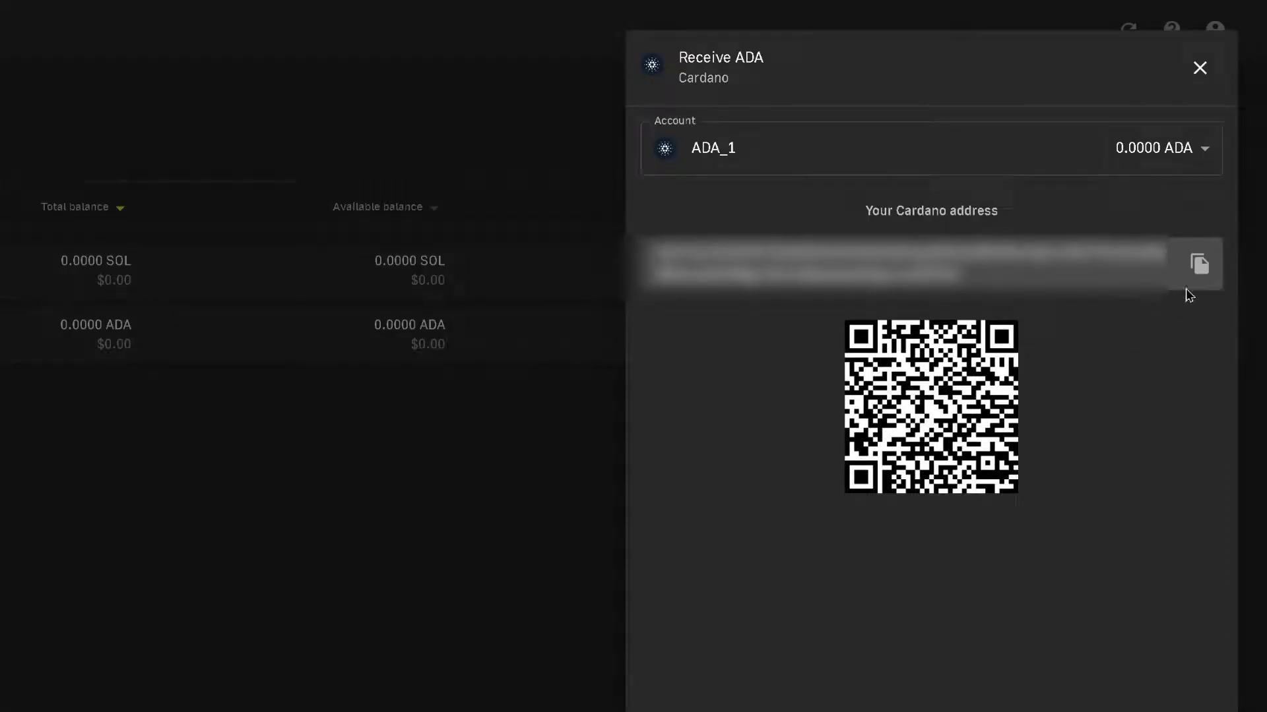
{"action": "left_click", "coordinate": [1202, 266]}
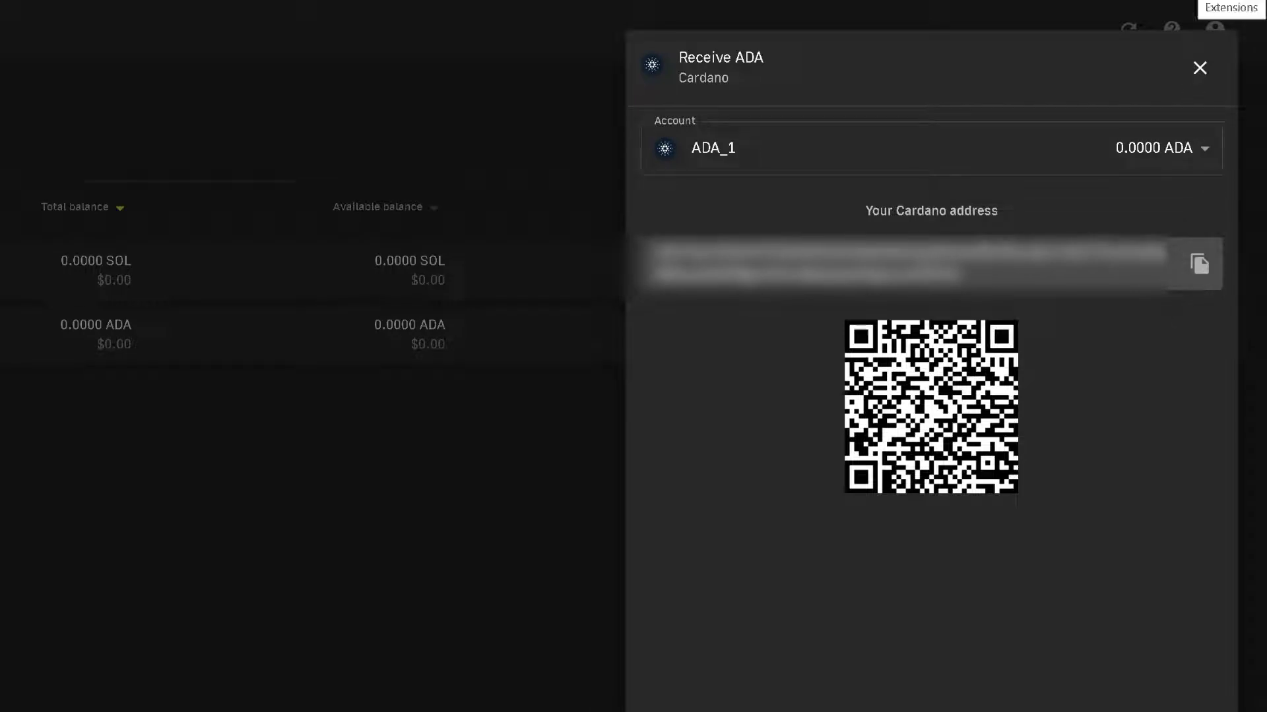
Launch the Nami wallet extension and start a new send
{"action": "left_click", "coordinate": [1231, 2]}
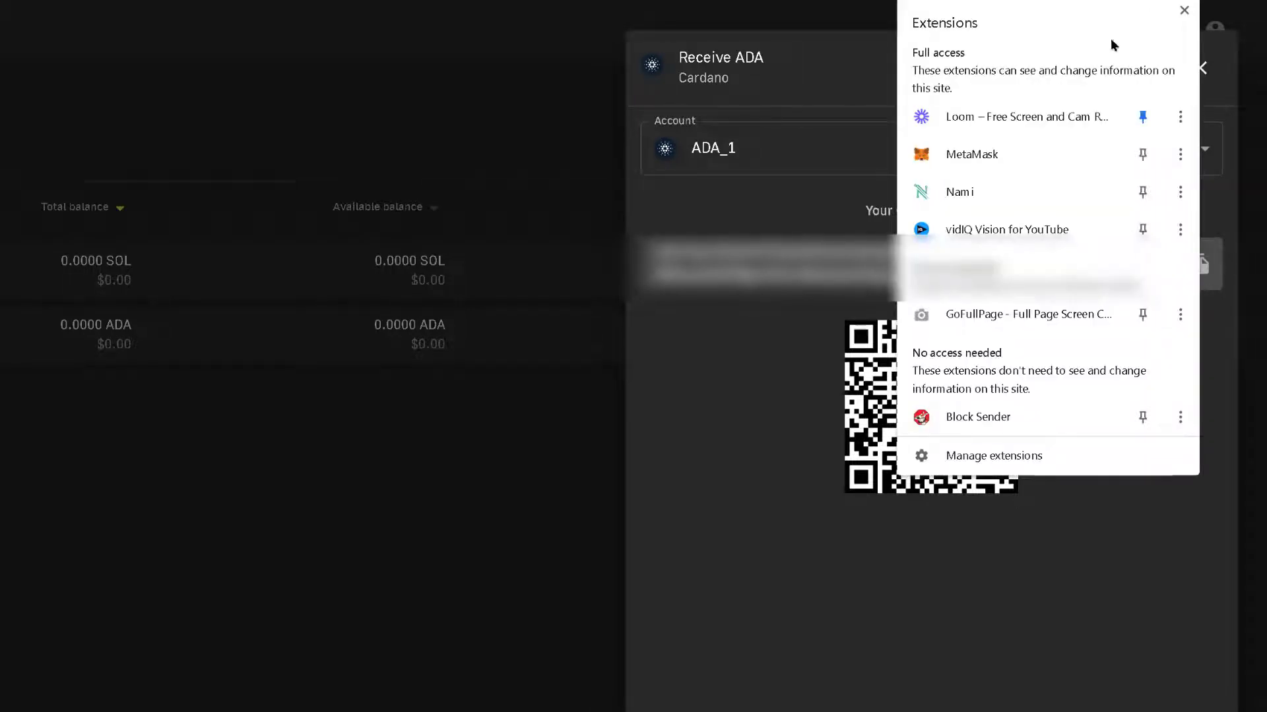
{"action": "left_click", "coordinate": [989, 193]}
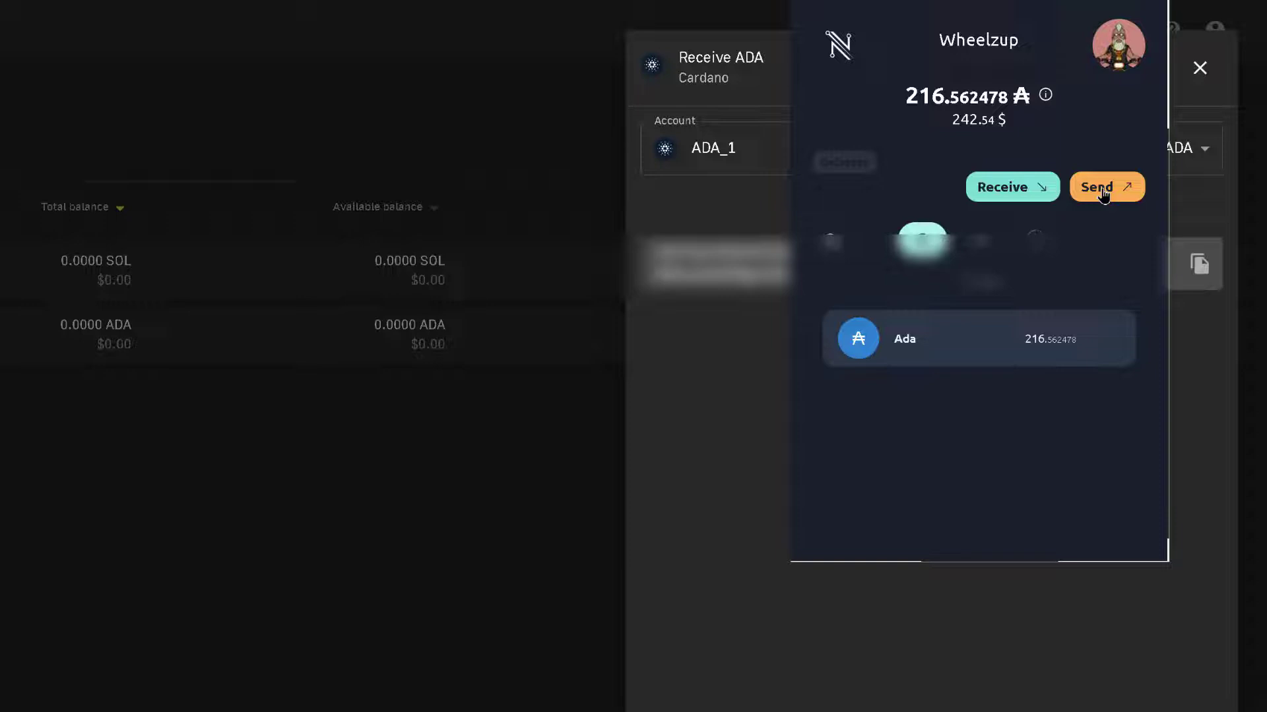
{"action": "left_click", "coordinate": [1103, 191]}
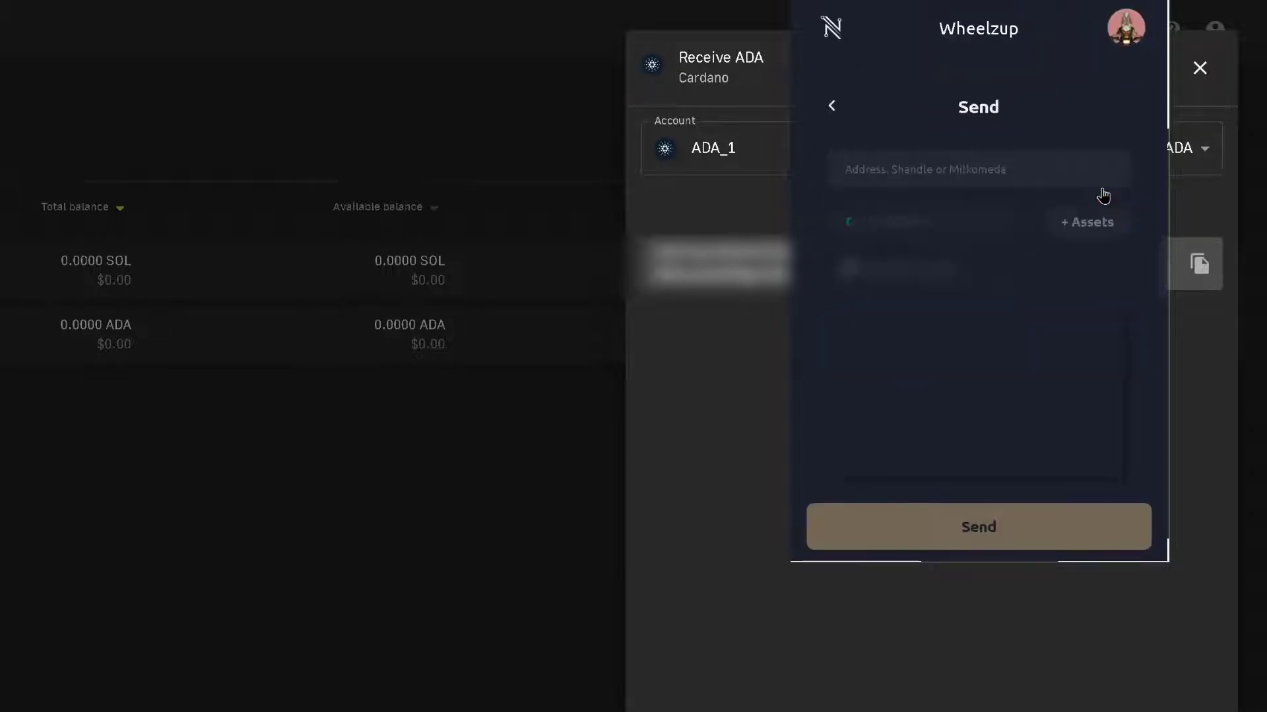
Paste the NuFi address as recipient and send 20 ADA
{"action": "left_click", "coordinate": [954, 165]}
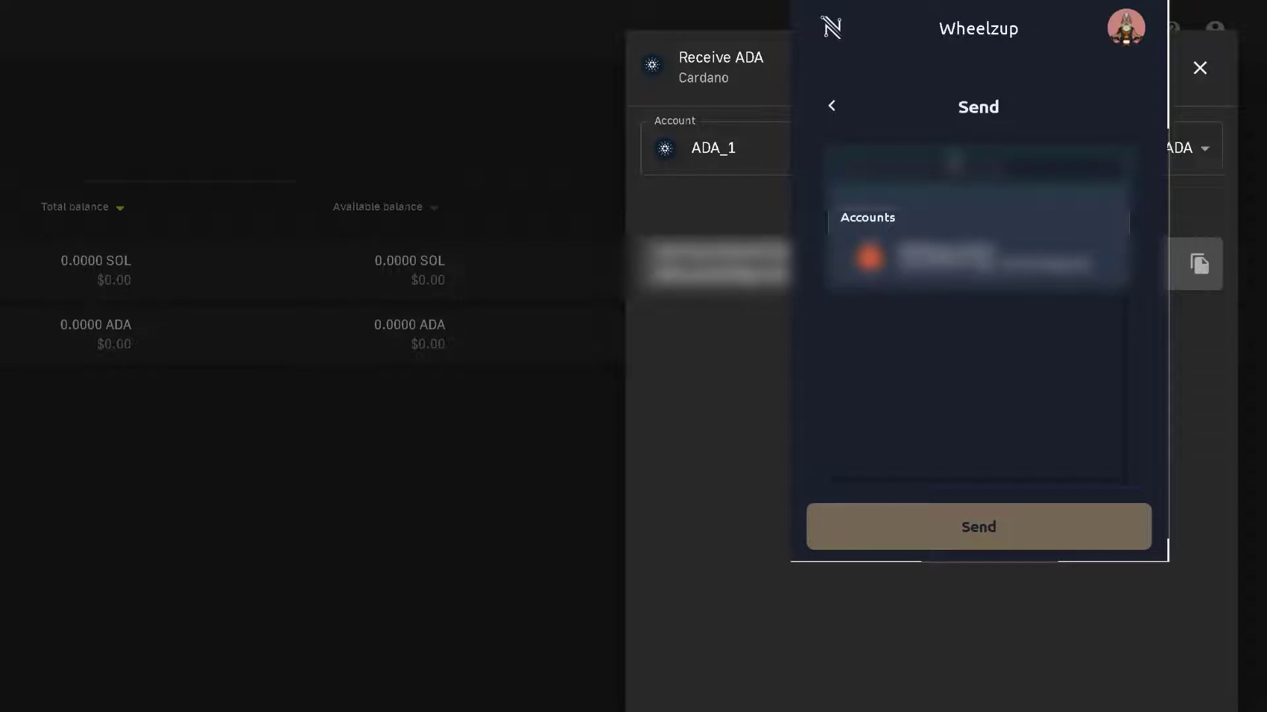
{"action": "key", "text": "ctrl+v"}
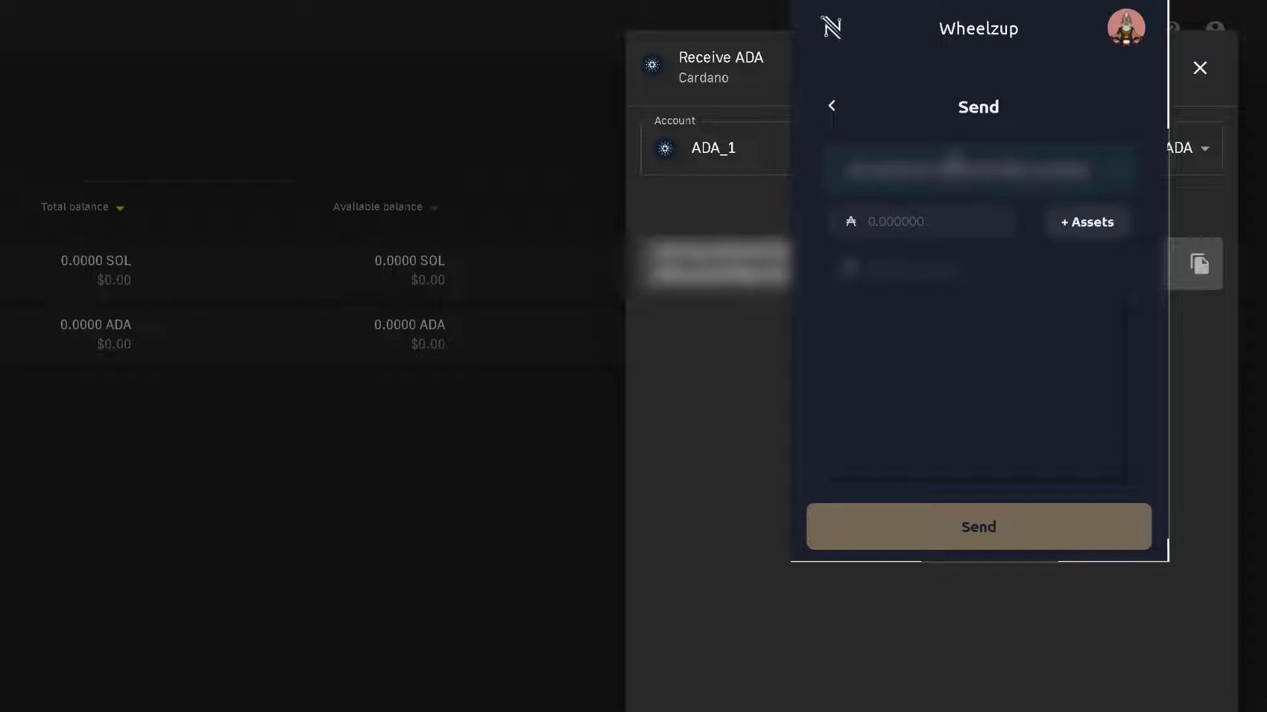
{"action": "left_click", "coordinate": [942, 215]}
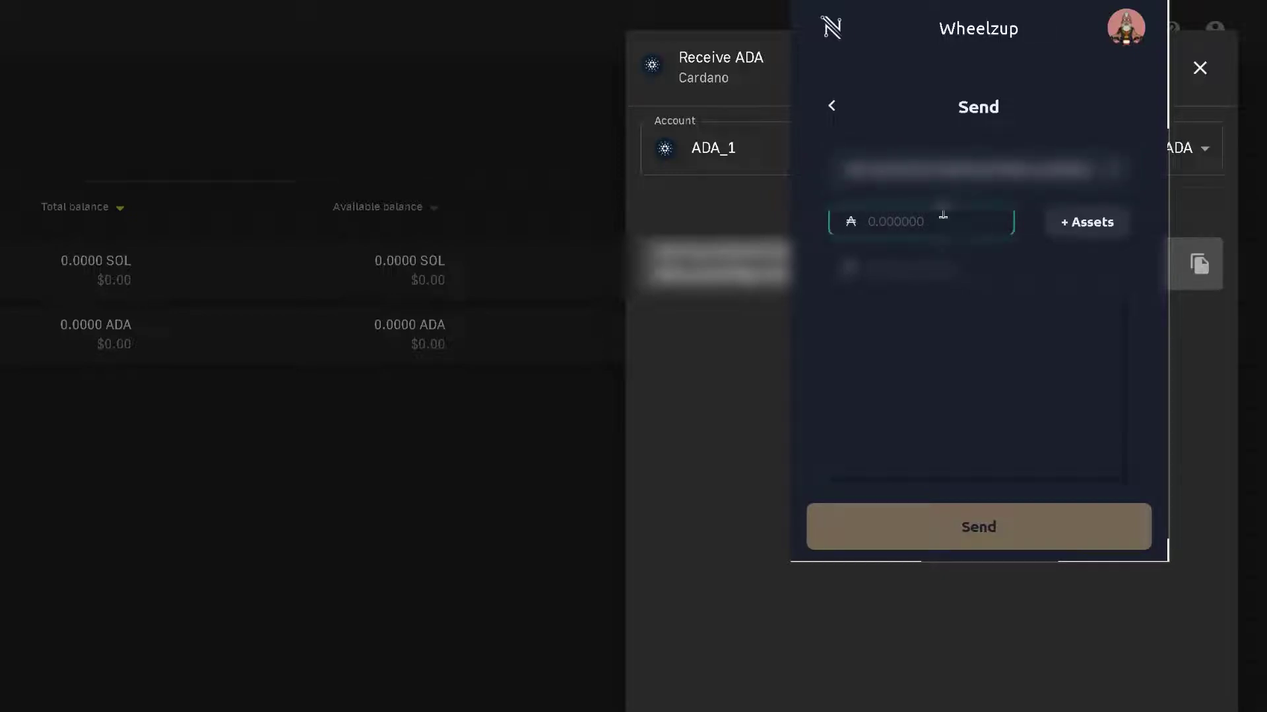
{"action": "type", "text": "20"}
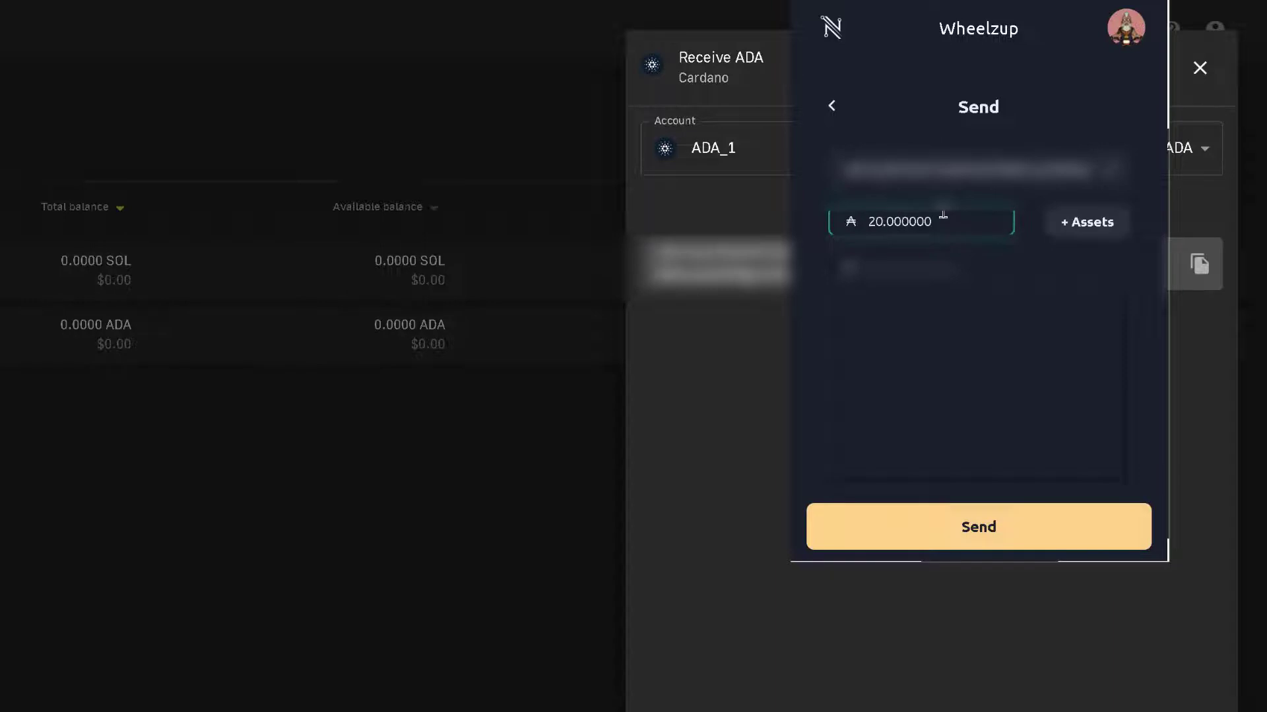
{"action": "left_click", "coordinate": [983, 536]}
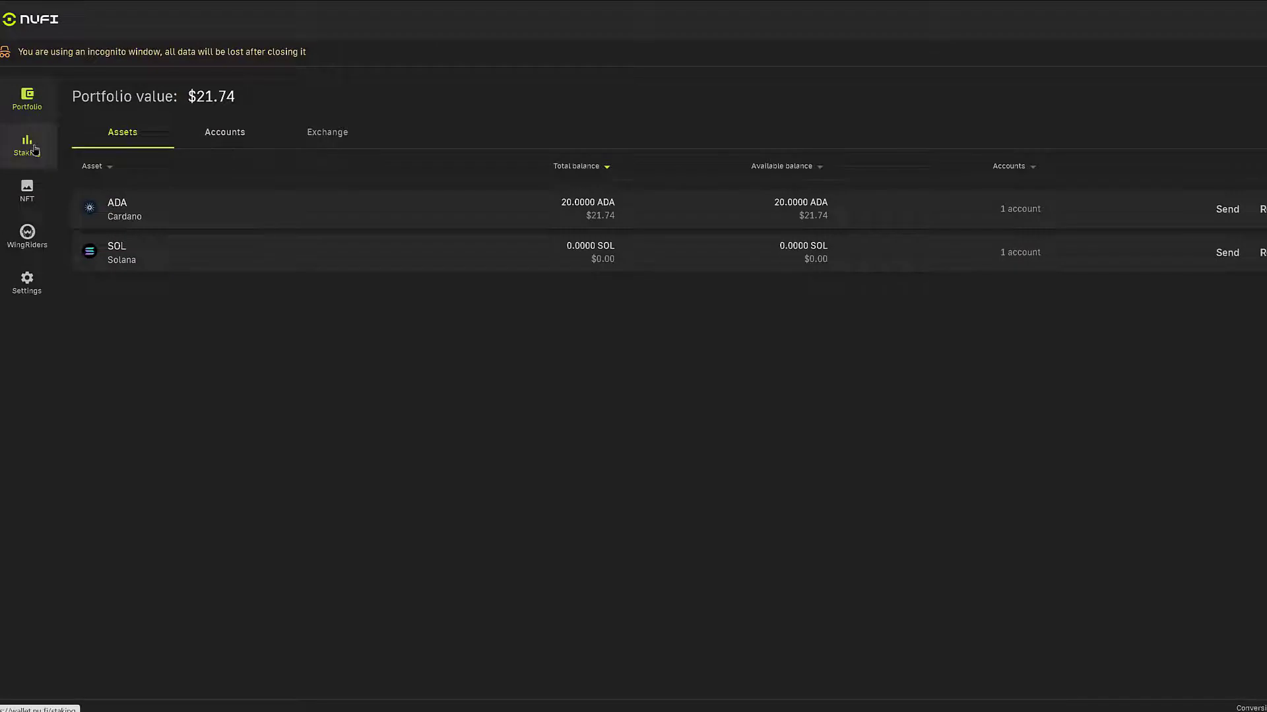
Open My Staking and start the STAKE form for the ADA_1 balance
{"action": "left_click", "coordinate": [35, 150]}
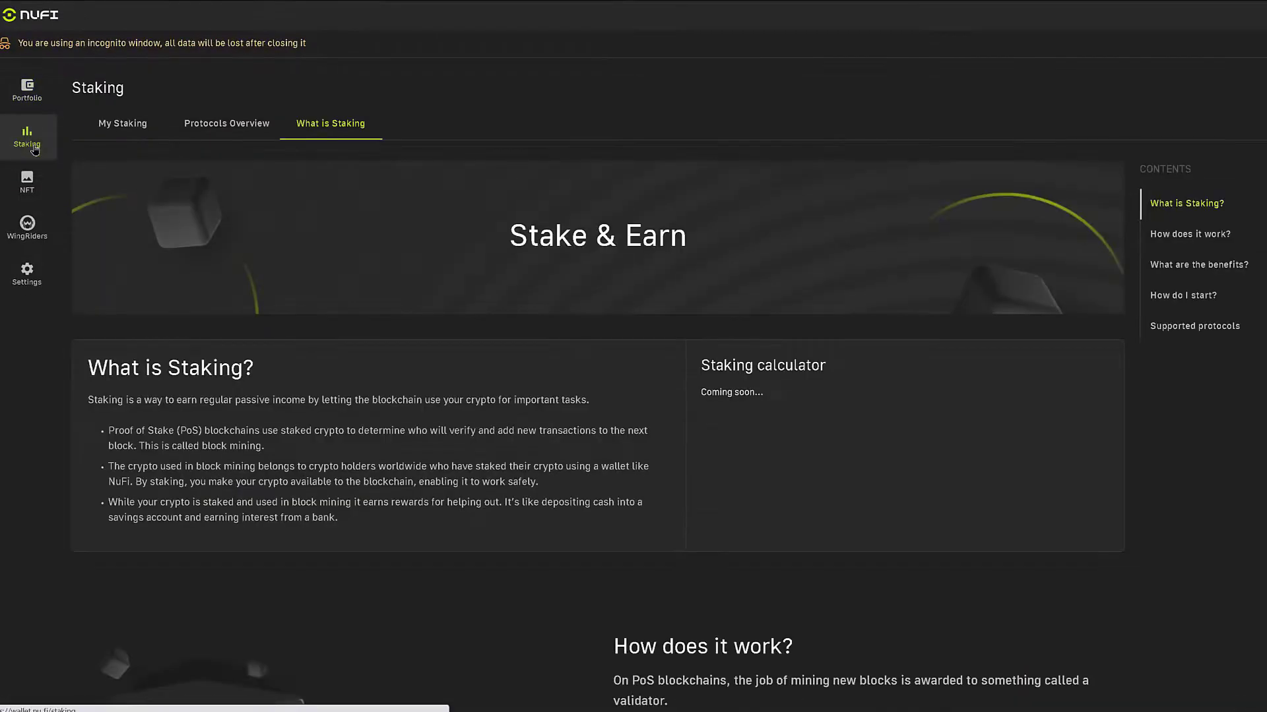
{"action": "left_click", "coordinate": [122, 127]}
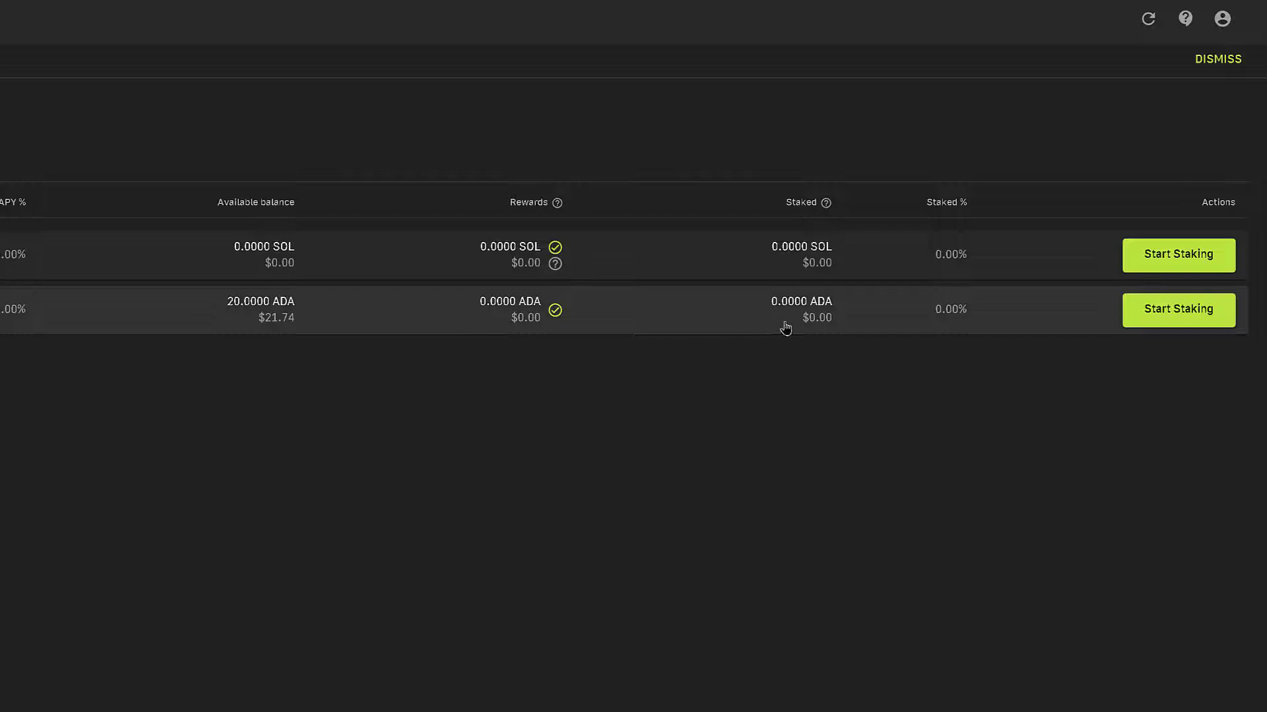
{"action": "left_click", "coordinate": [1180, 318]}
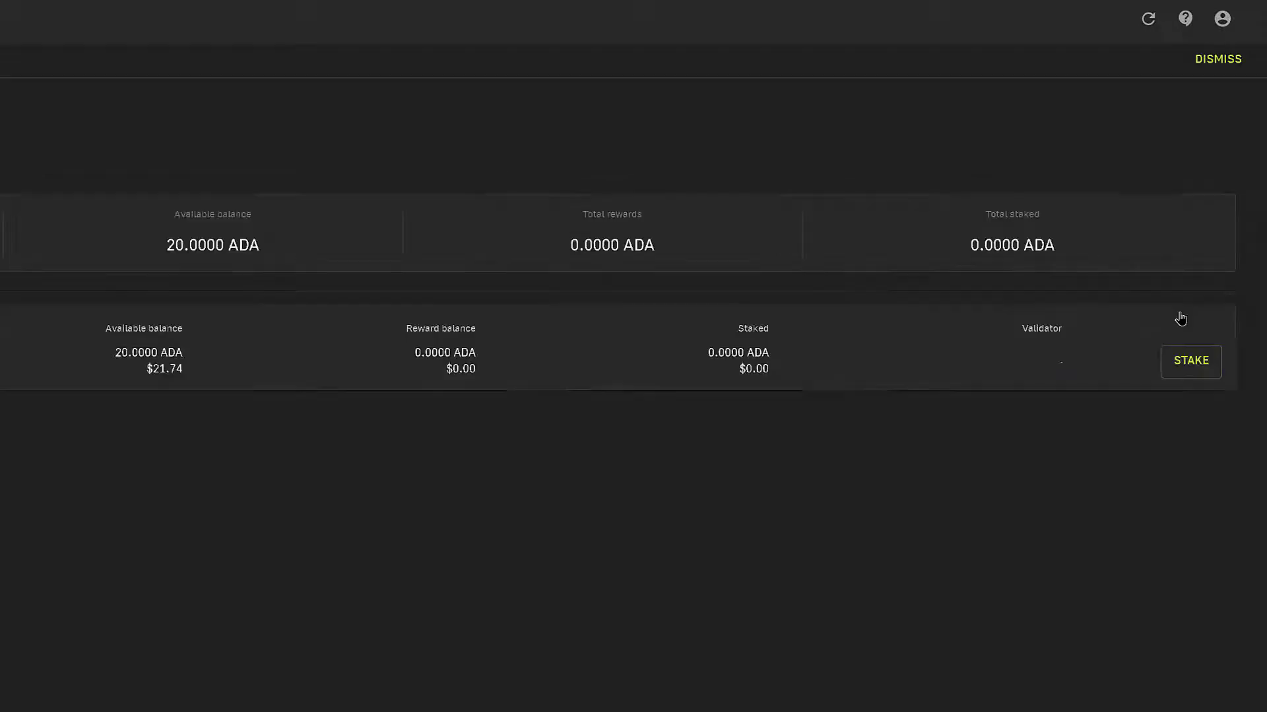
{"action": "left_click", "coordinate": [1196, 367]}
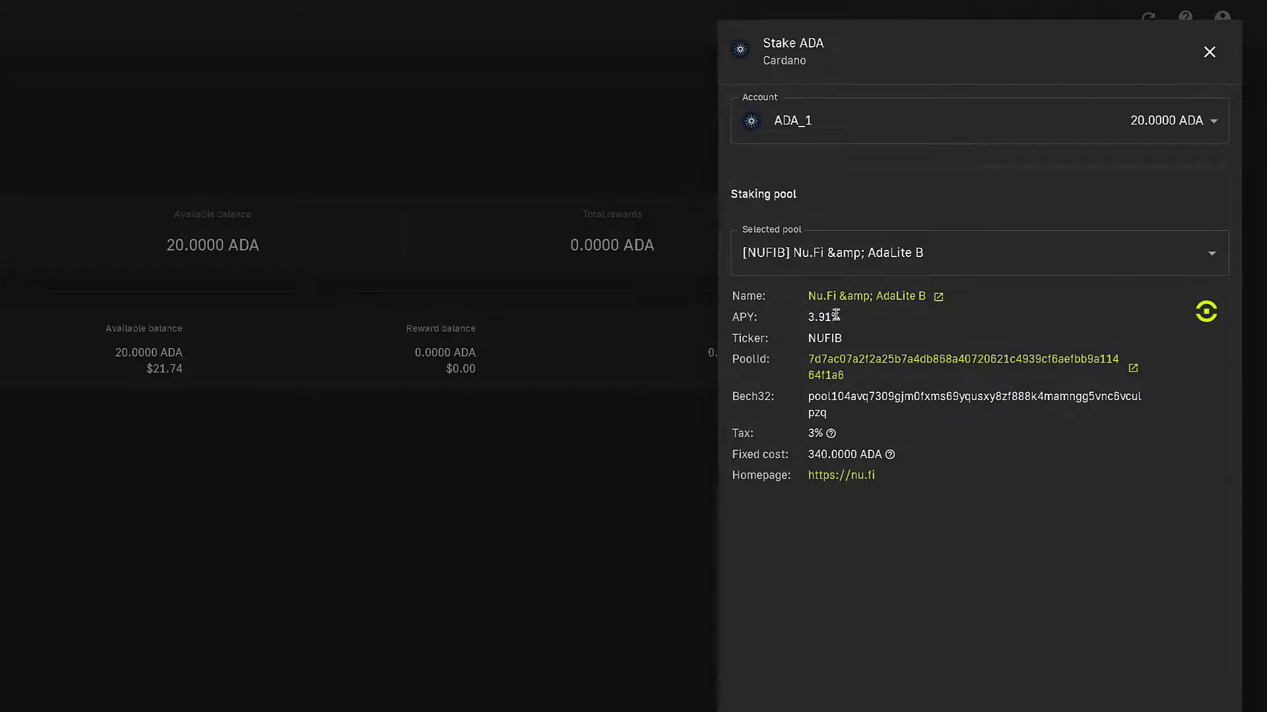
Select the [NUFIB] Nu.Fi & AdaLite B pool and confirm the staking transaction
{"action": "left_click", "coordinate": [1212, 252]}
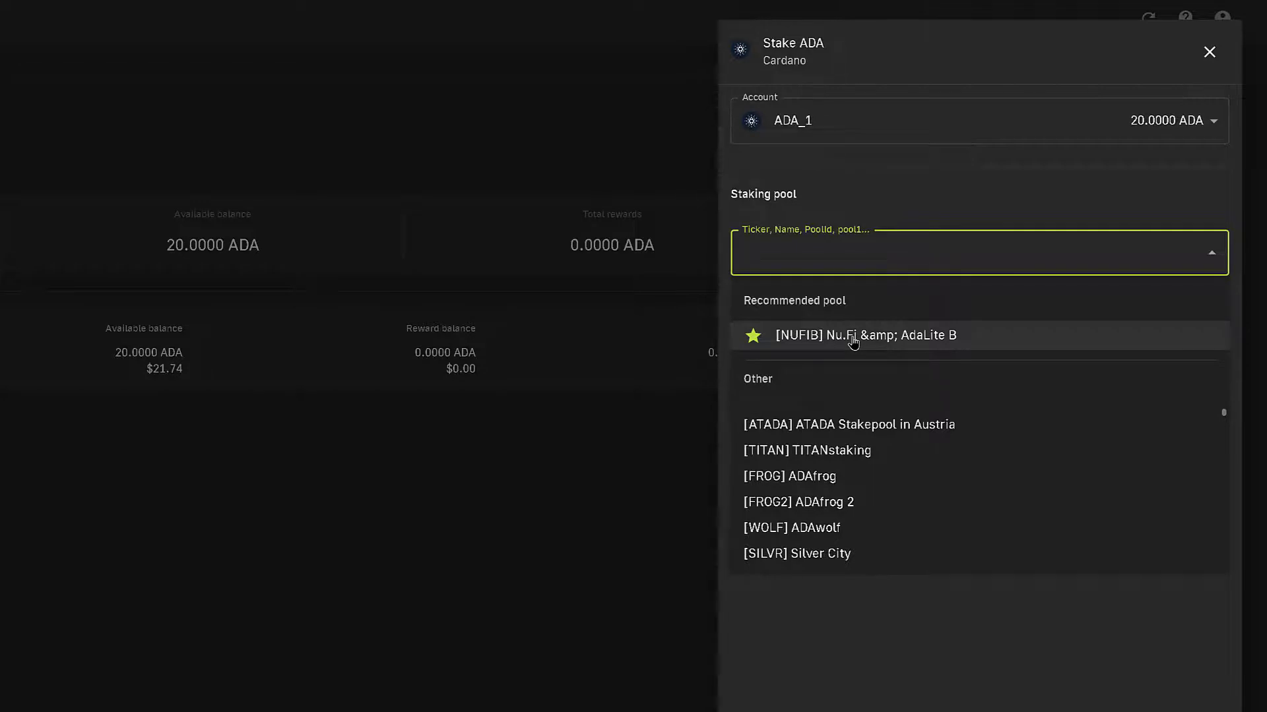
{"action": "left_click", "coordinate": [853, 340]}
{"action": "left_click", "coordinate": [921, 683]}
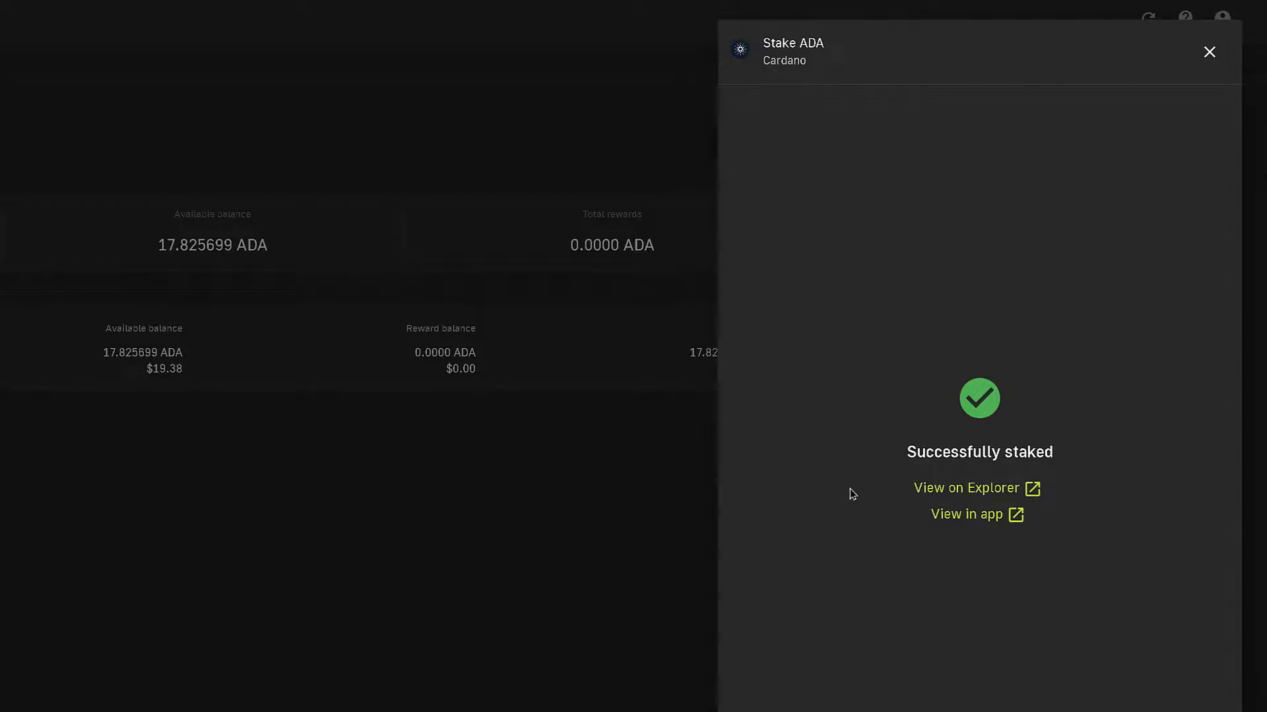
Leave the 'Successfully staked' panel via View in app to see the staking overview
{"action": "left_click", "coordinate": [972, 517]}
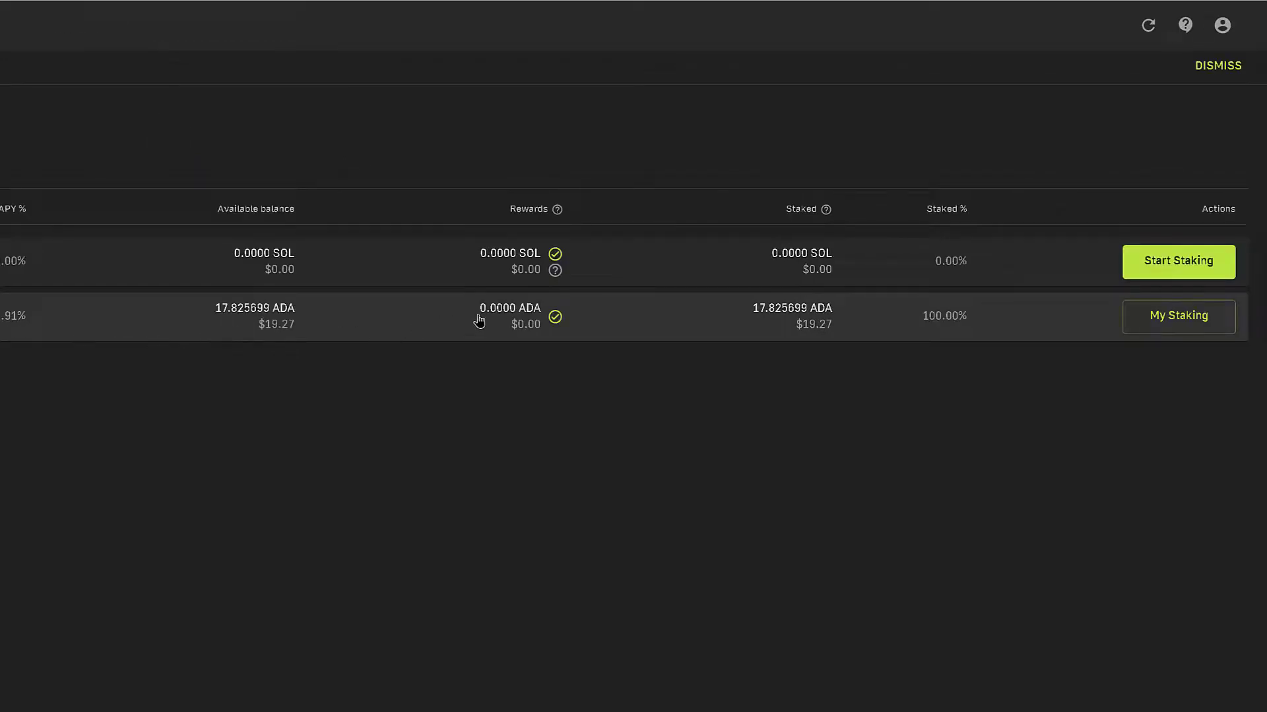
Open the ADA staking details and choose Change validator from its options menu
{"action": "left_click", "coordinate": [1173, 321]}
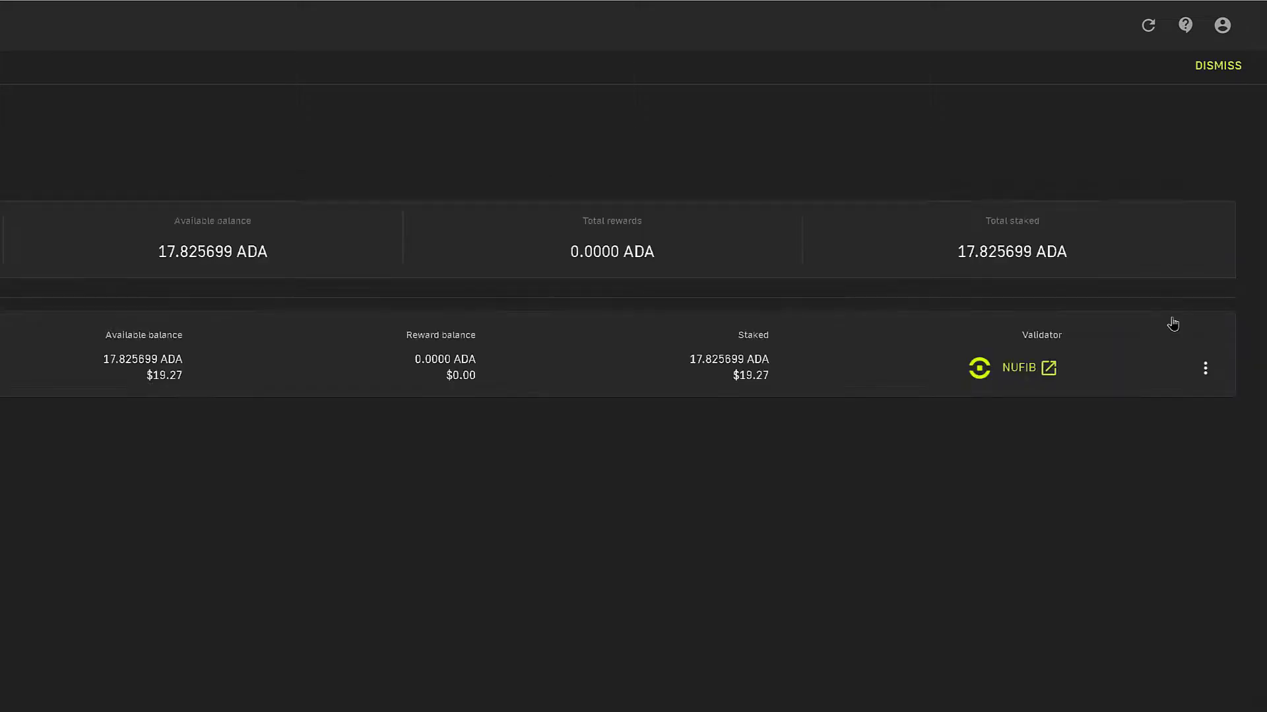
{"action": "left_click", "coordinate": [1205, 371]}
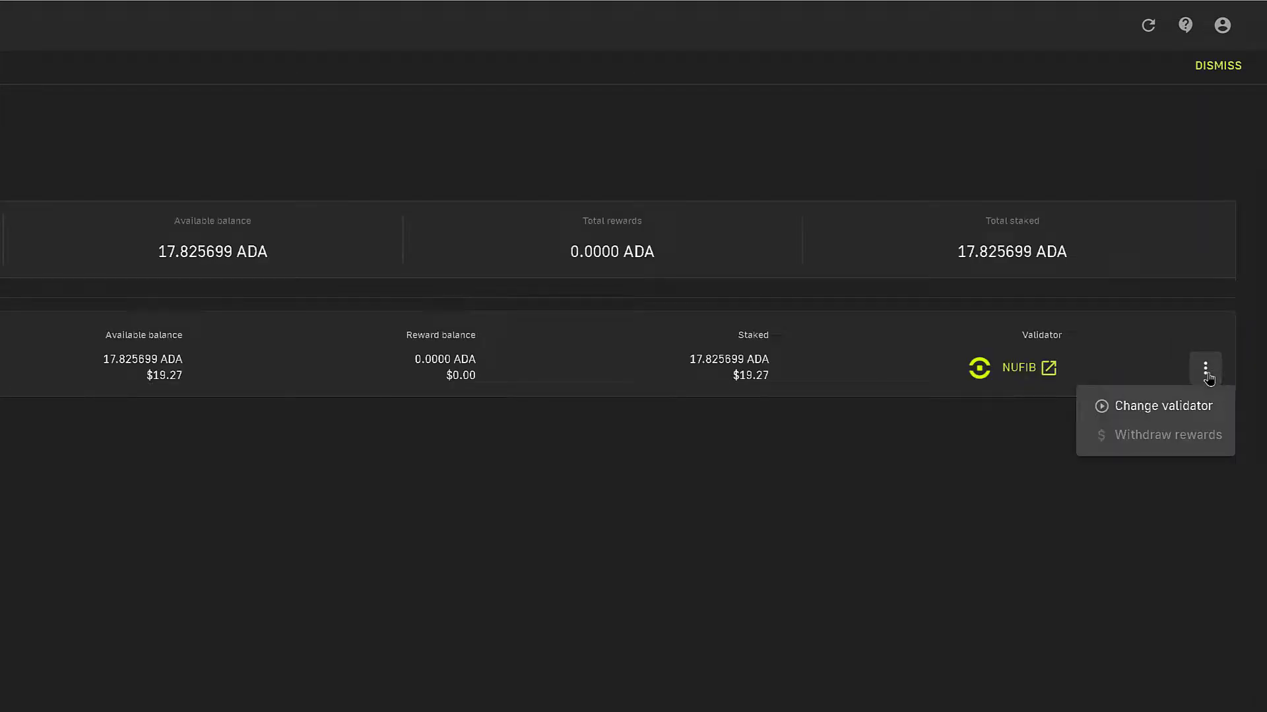
{"action": "left_click", "coordinate": [1177, 415]}
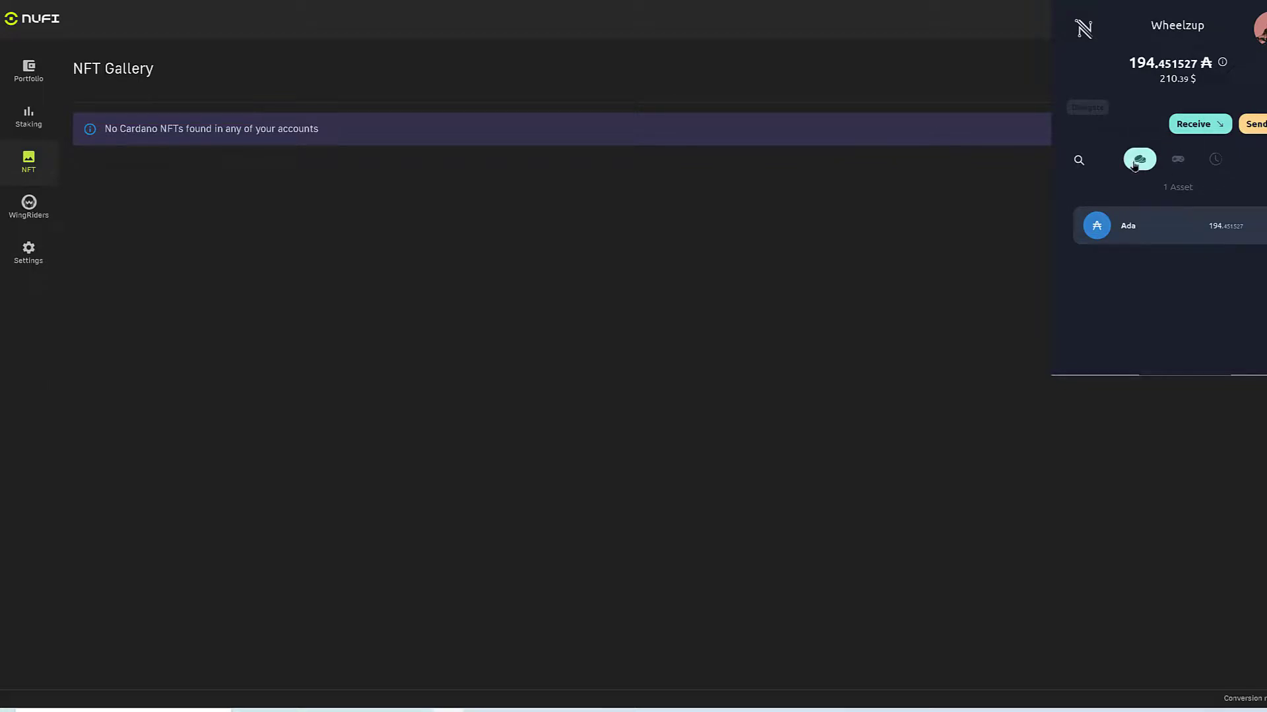
Check Nami's collectibles, then show the Cardano (ADA) page's receiving address
{"action": "left_click", "coordinate": [1181, 161]}
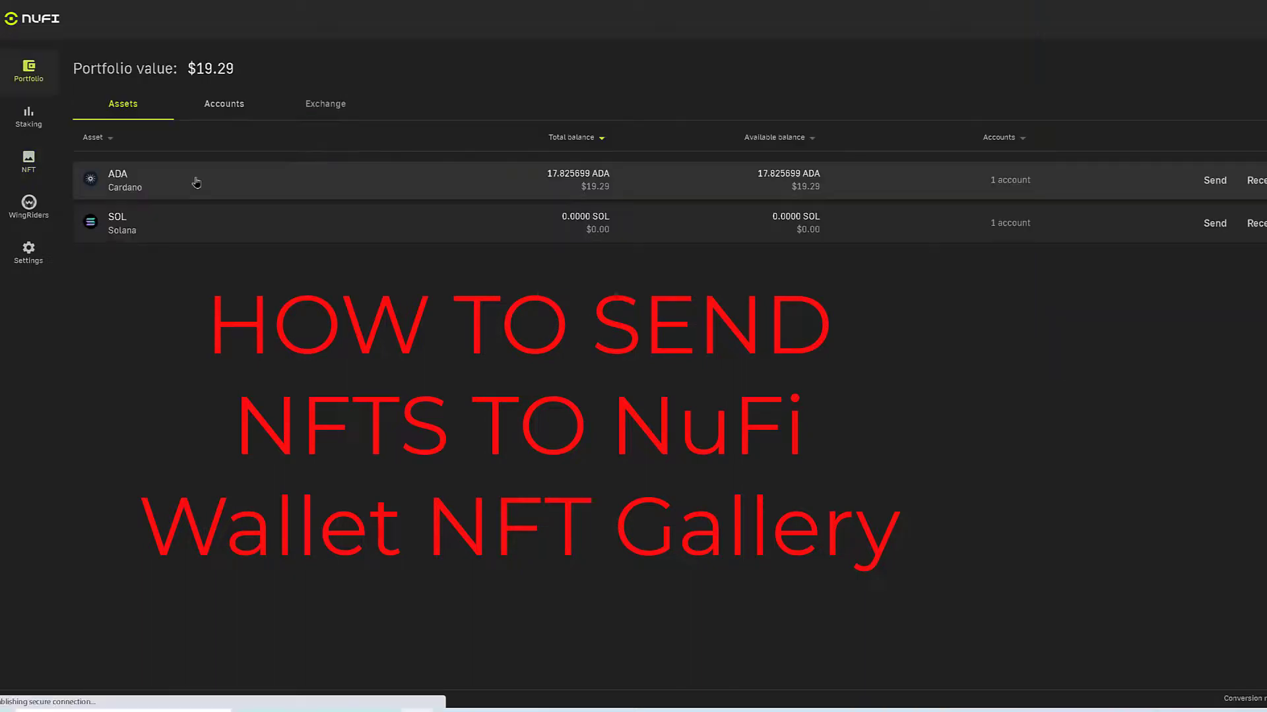
{"action": "left_click", "coordinate": [196, 182]}
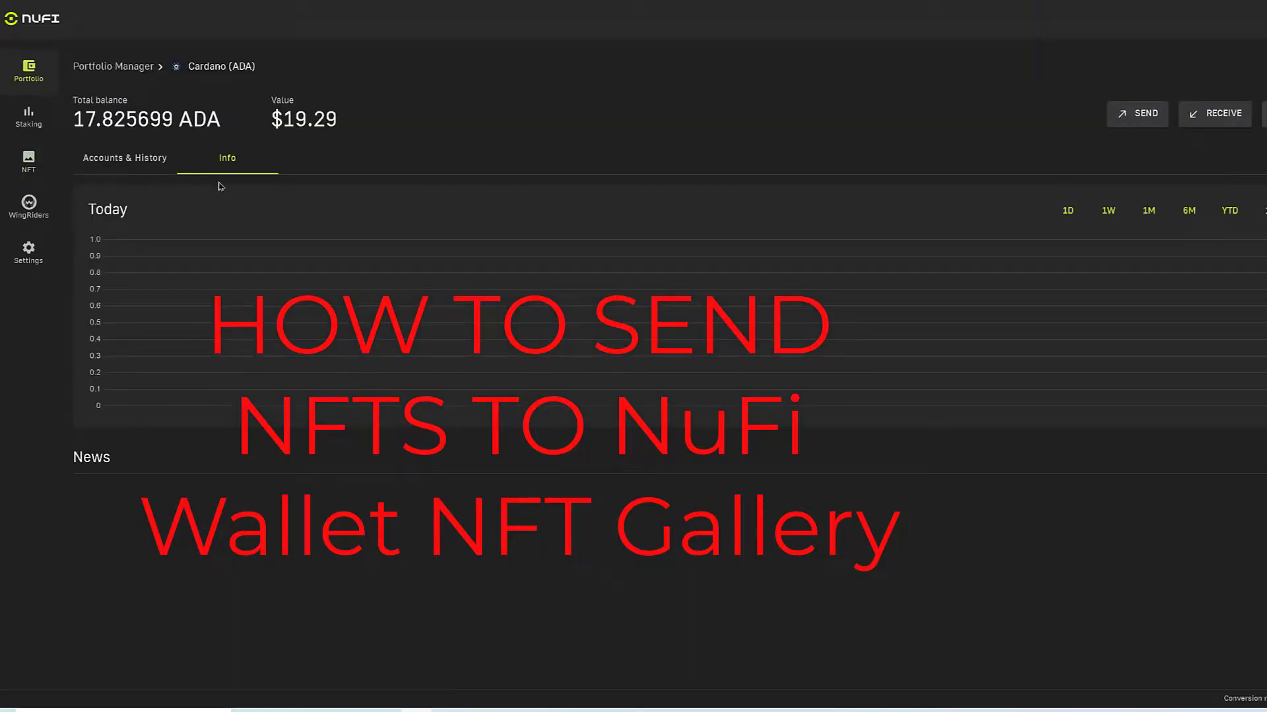
{"action": "left_click", "coordinate": [1220, 120]}
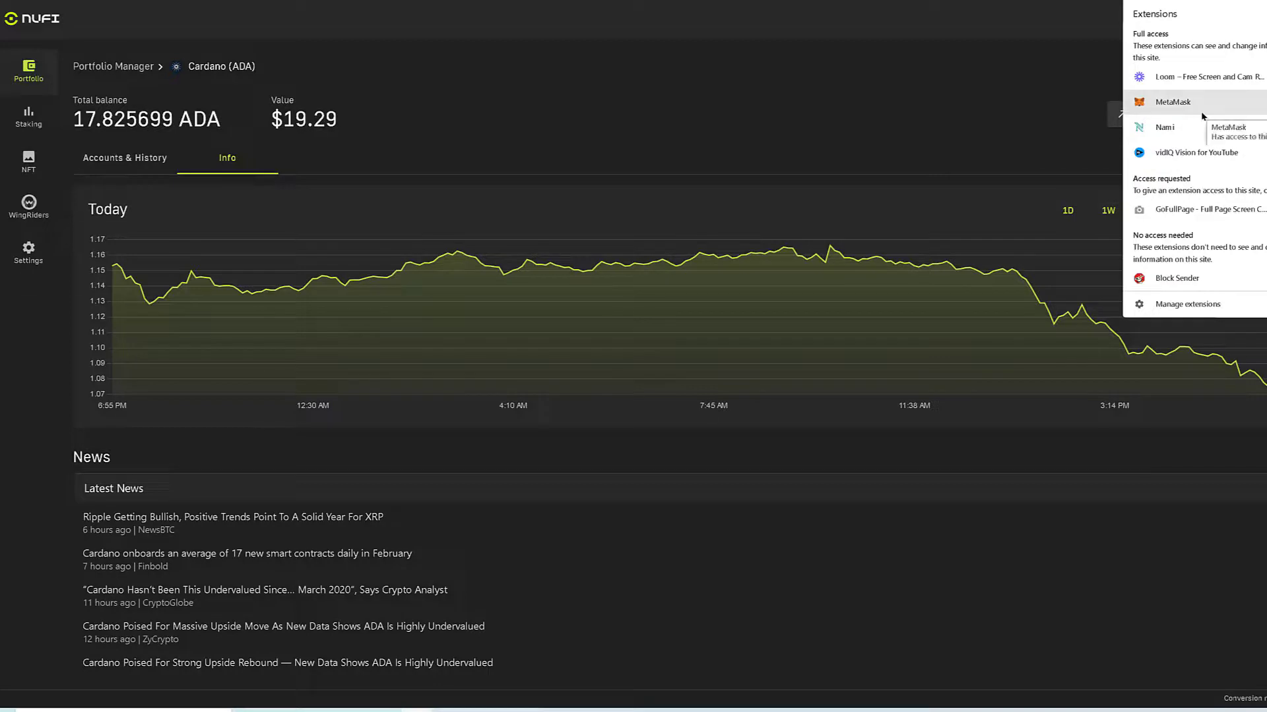
Send the #003 NFT from Nami to the NuFi address, submitting it with 1.344798 ADA attached
{"action": "left_click", "coordinate": [1202, 126]}
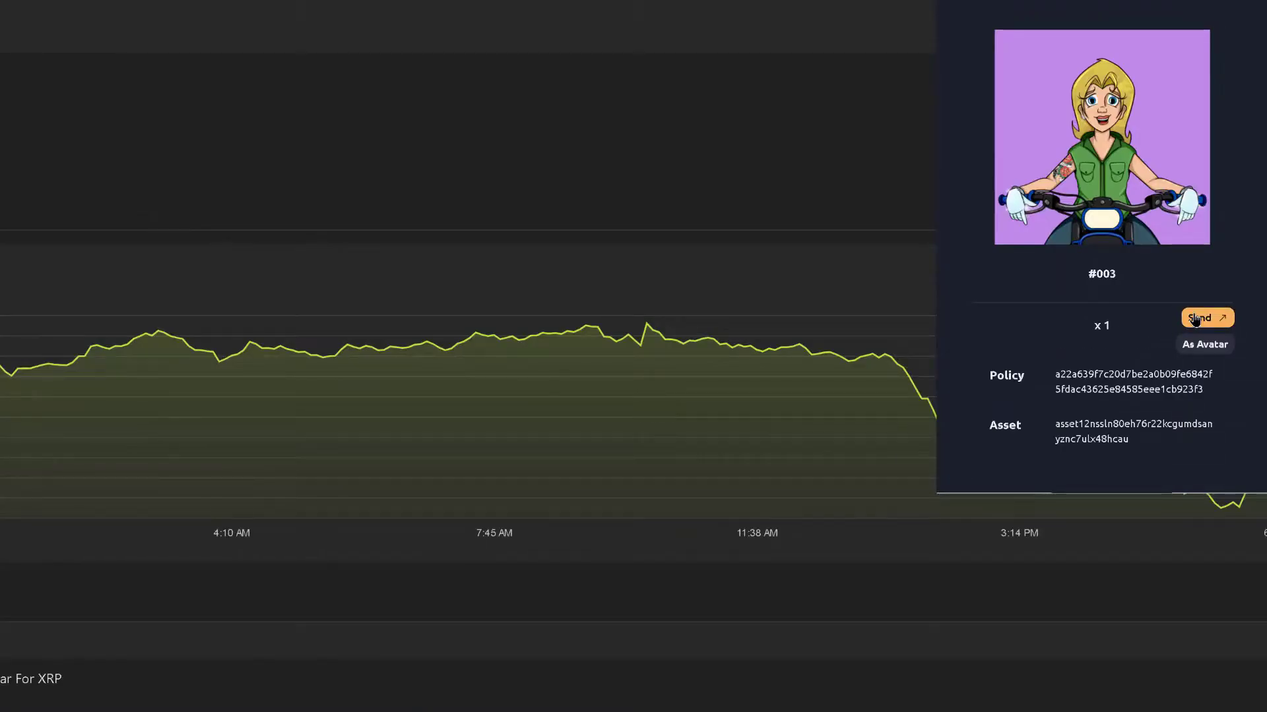
{"action": "left_click", "coordinate": [1196, 319]}
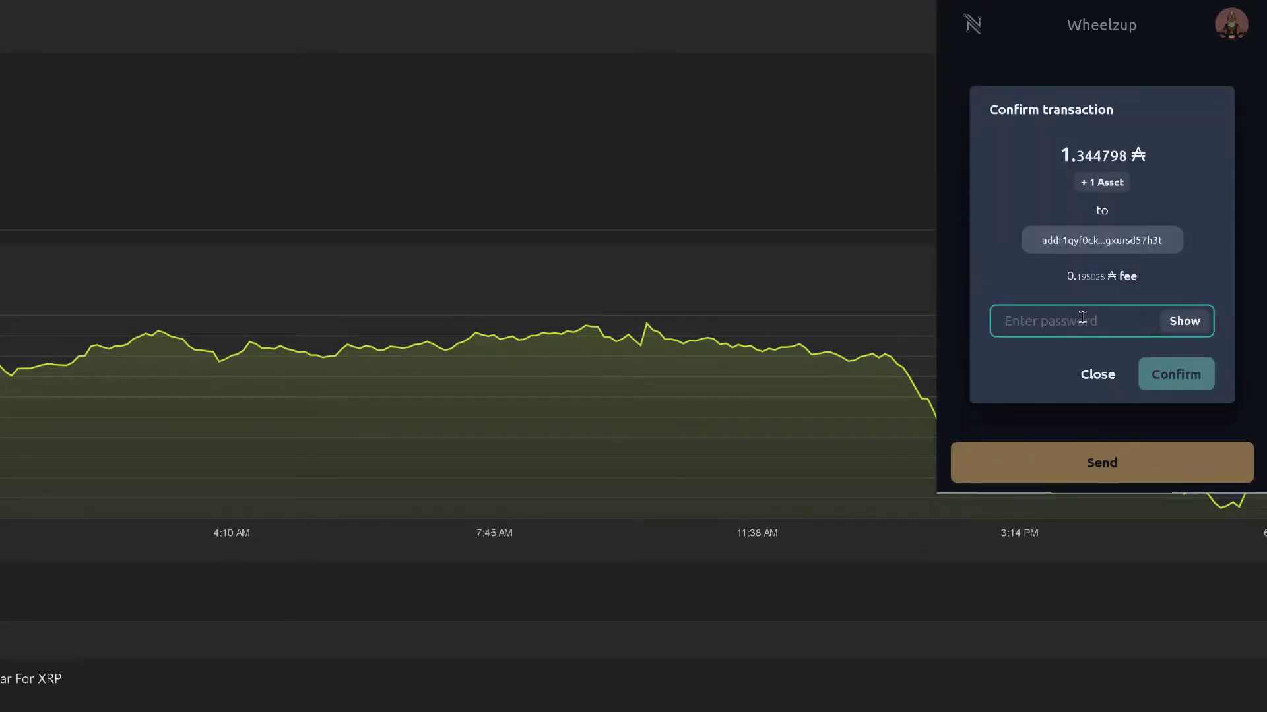
{"action": "left_click", "coordinate": [1195, 387]}
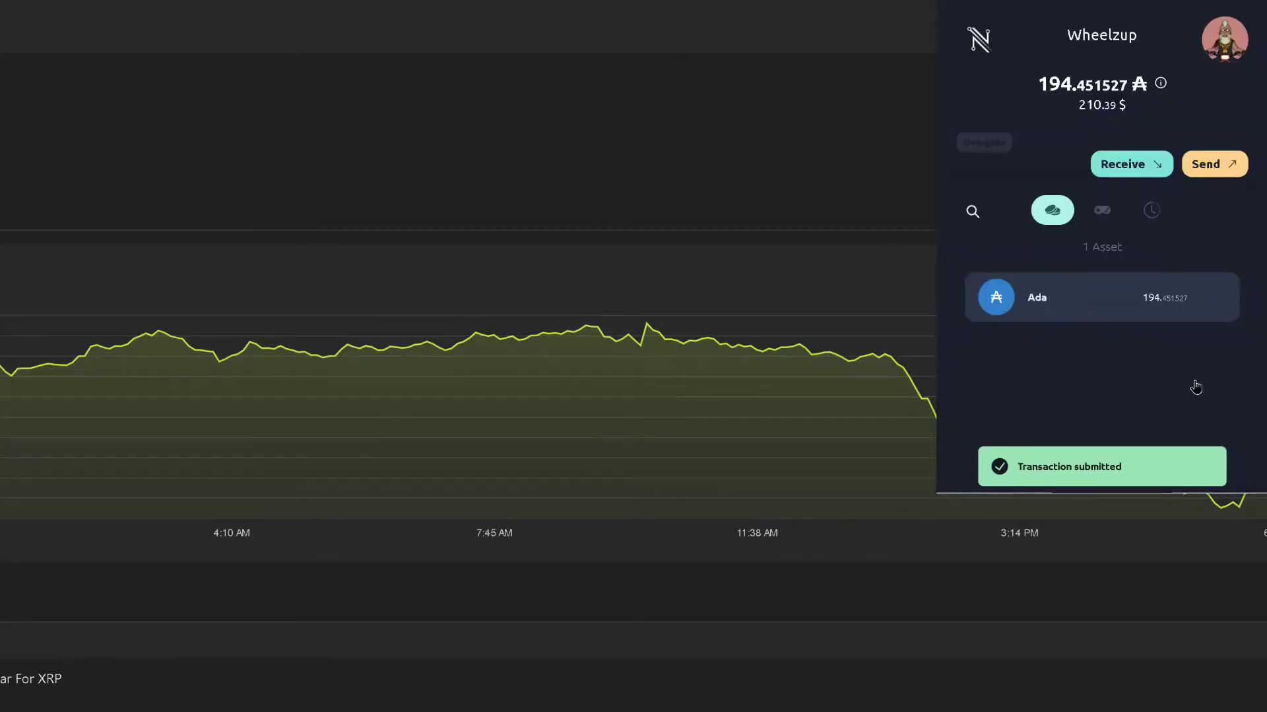